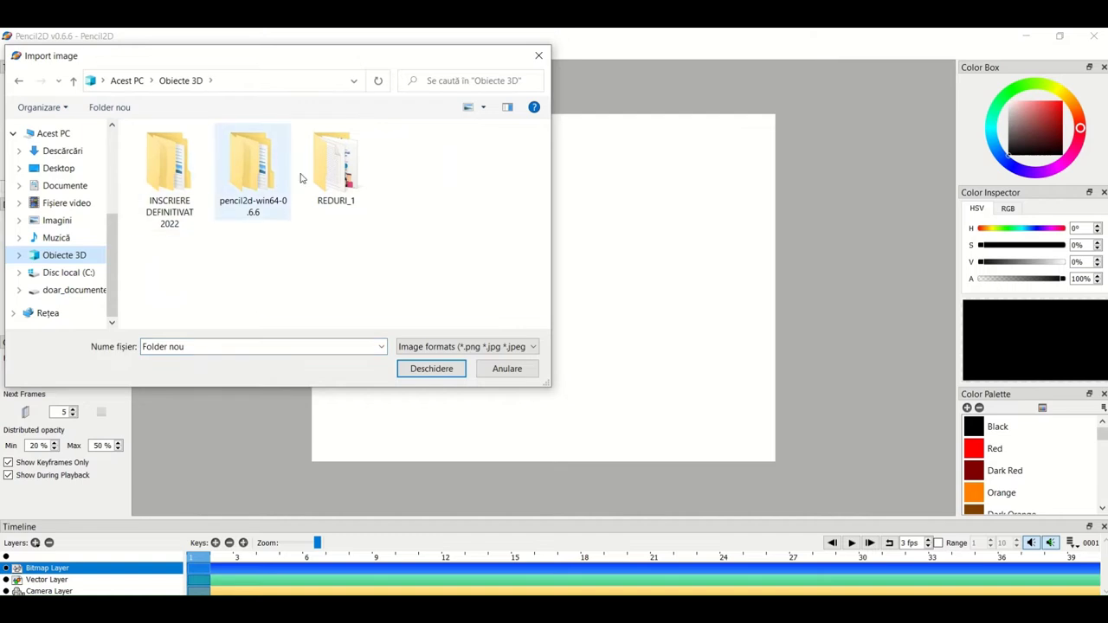
- Import 1.png from the REDURI CREATE > DECEMBRIE 2021 > La săniuș folder, positioned relative to the center of current view
double_click(345, 183)
double_click(155, 171)
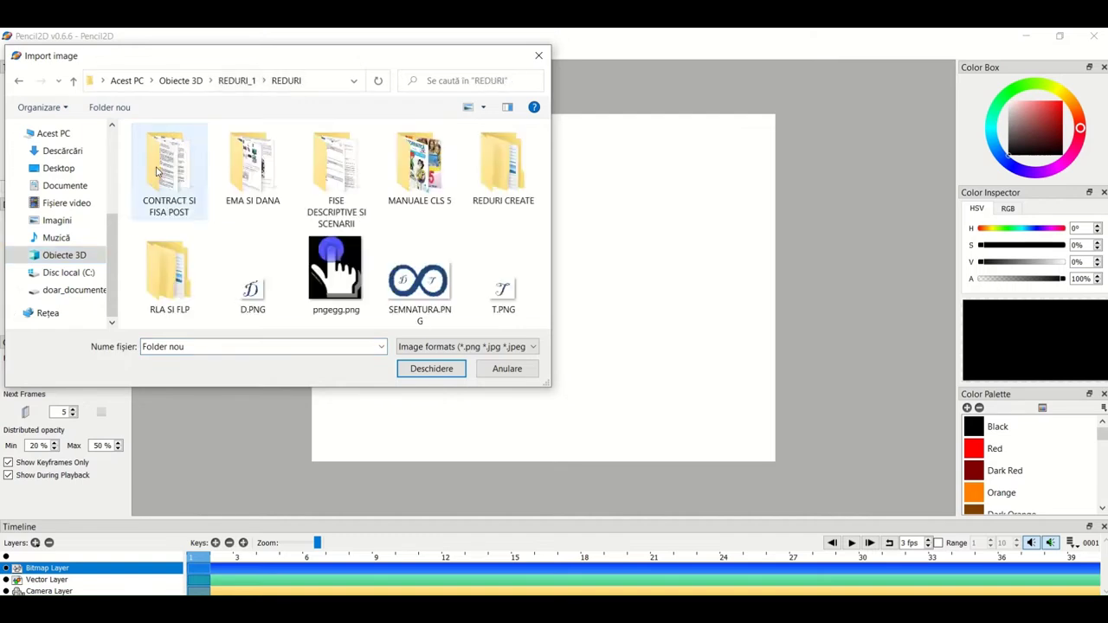
double_click(502, 165)
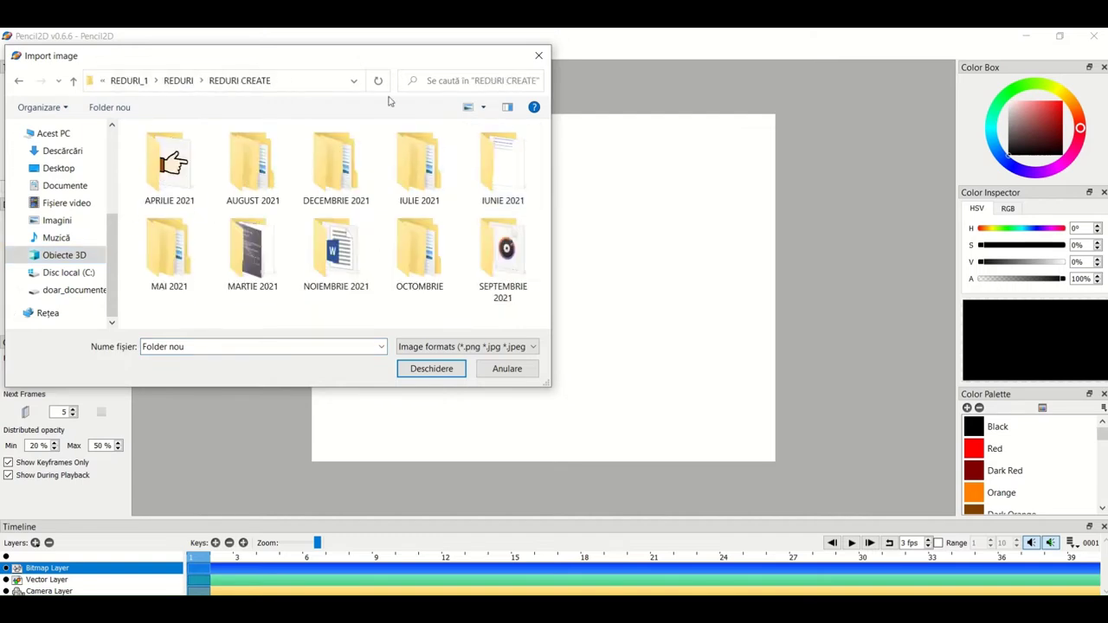
double_click(320, 173)
double_click(179, 156)
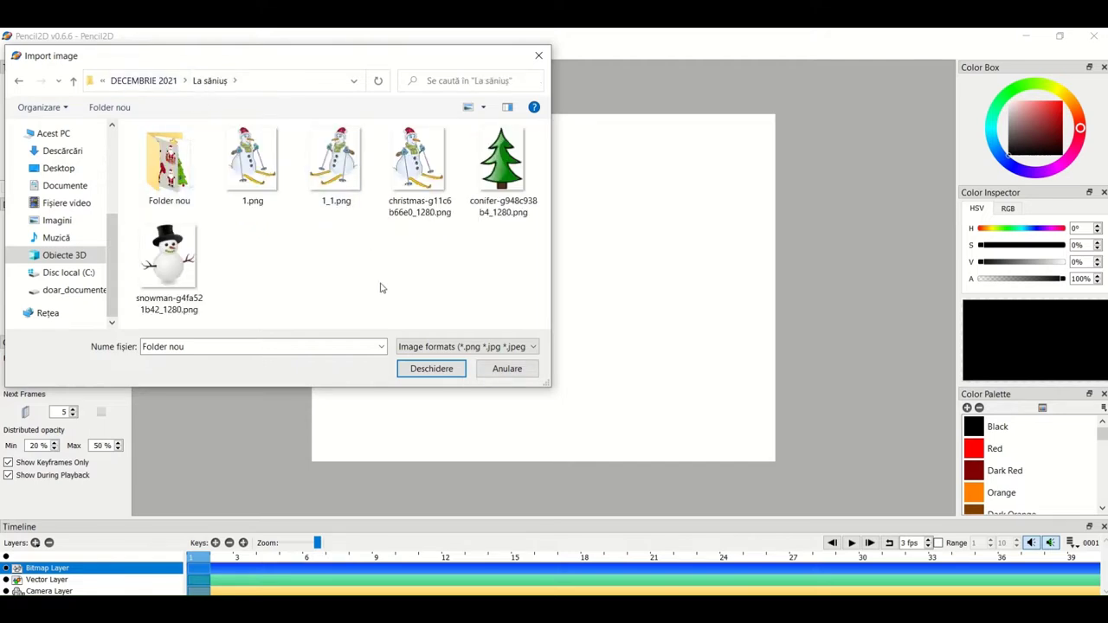
click(262, 158)
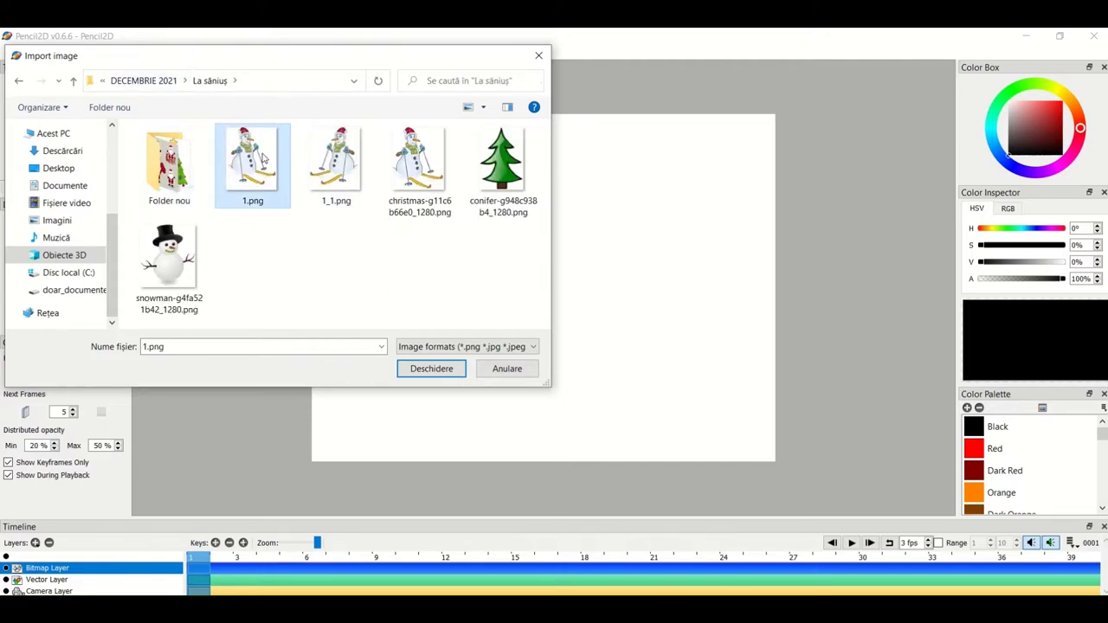
click(431, 369)
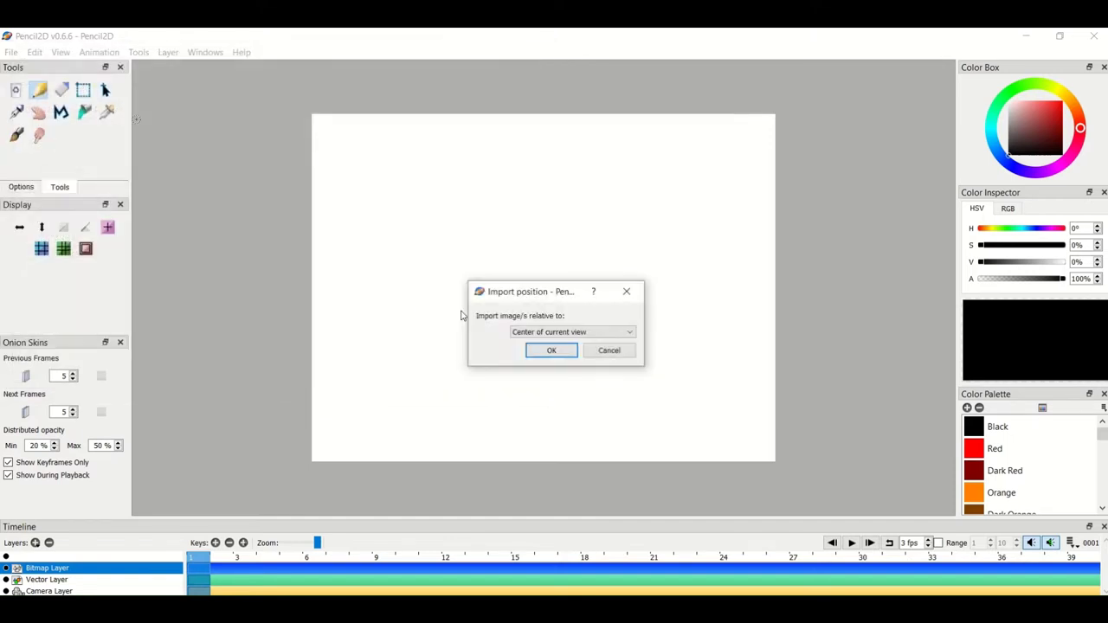
click(551, 351)
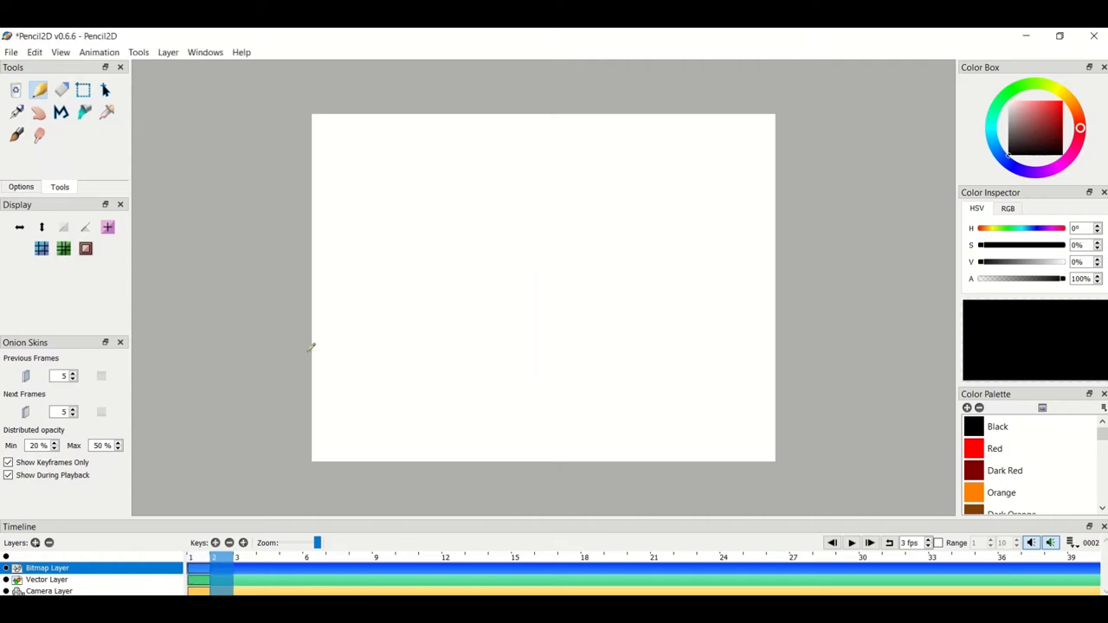
- On frame 1, select the skiing snowman and move it into the upper-left corner of the canvas
click(194, 560)
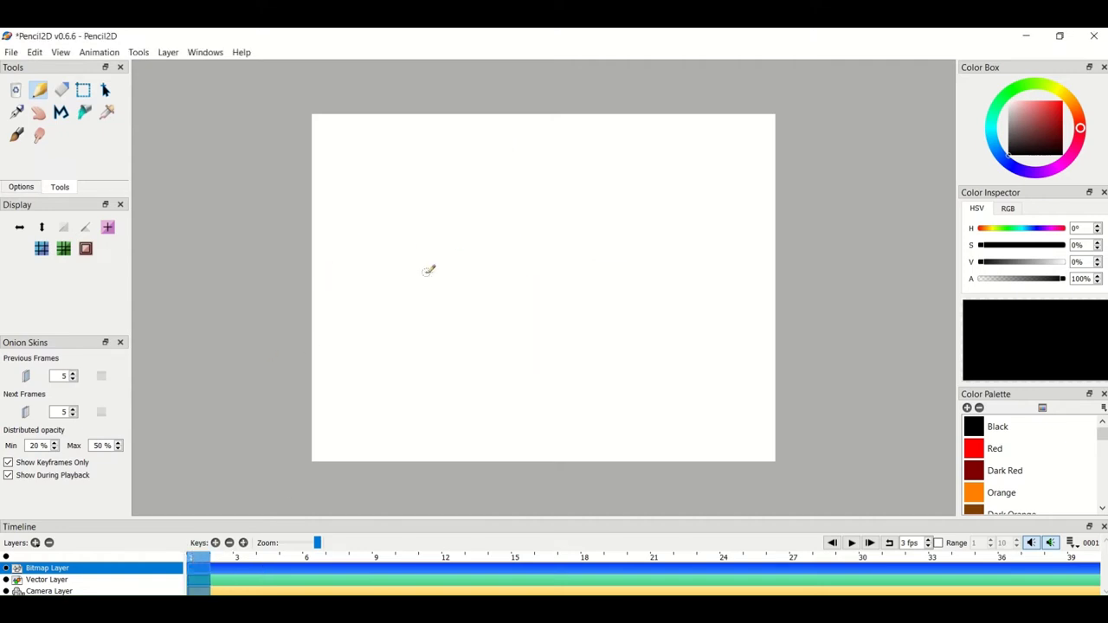
click(83, 90)
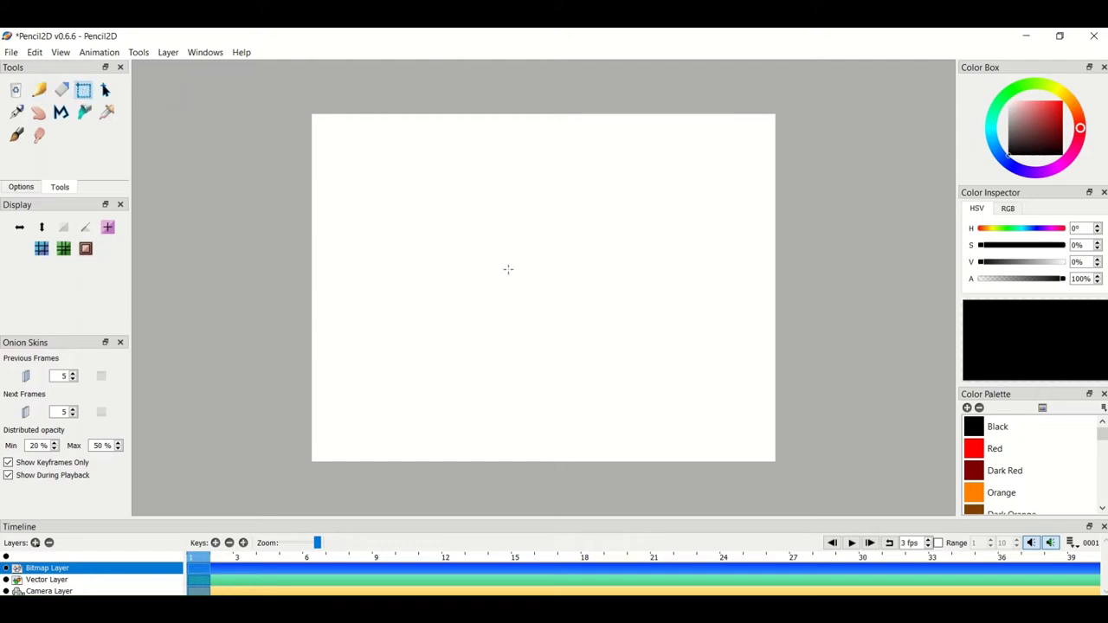
drag(500, 249, 579, 321)
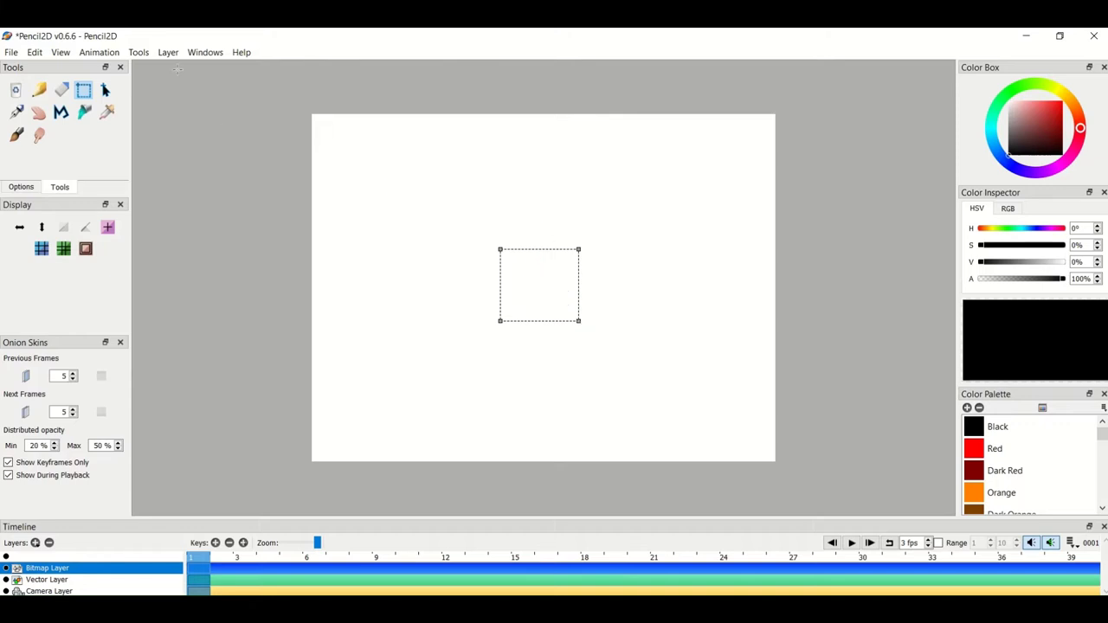
click(107, 91)
drag(545, 293, 358, 154)
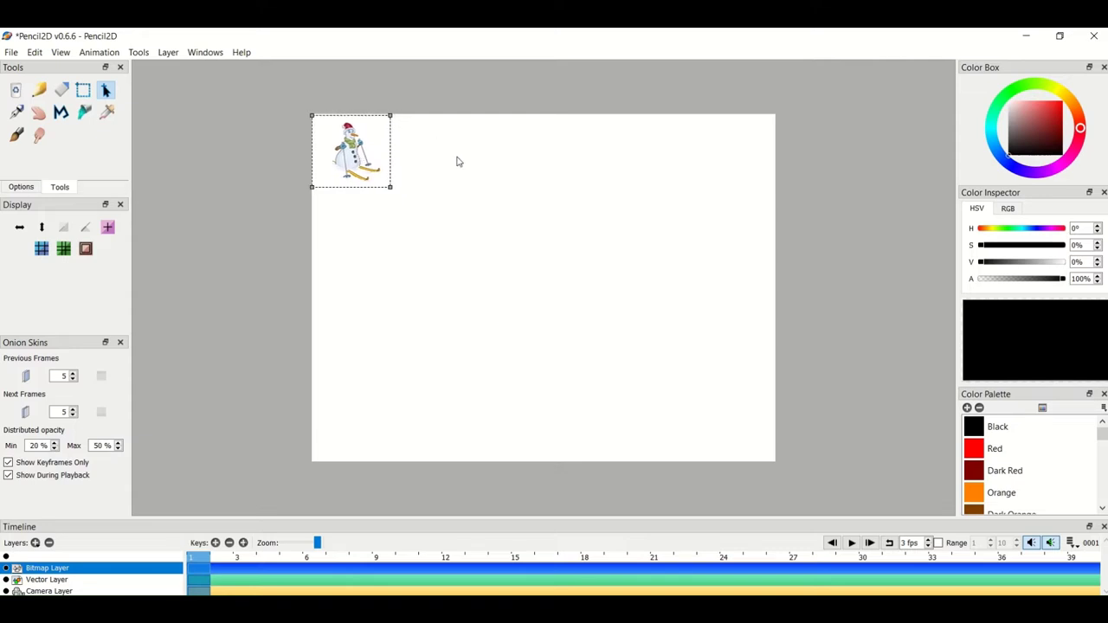
click(400, 262)
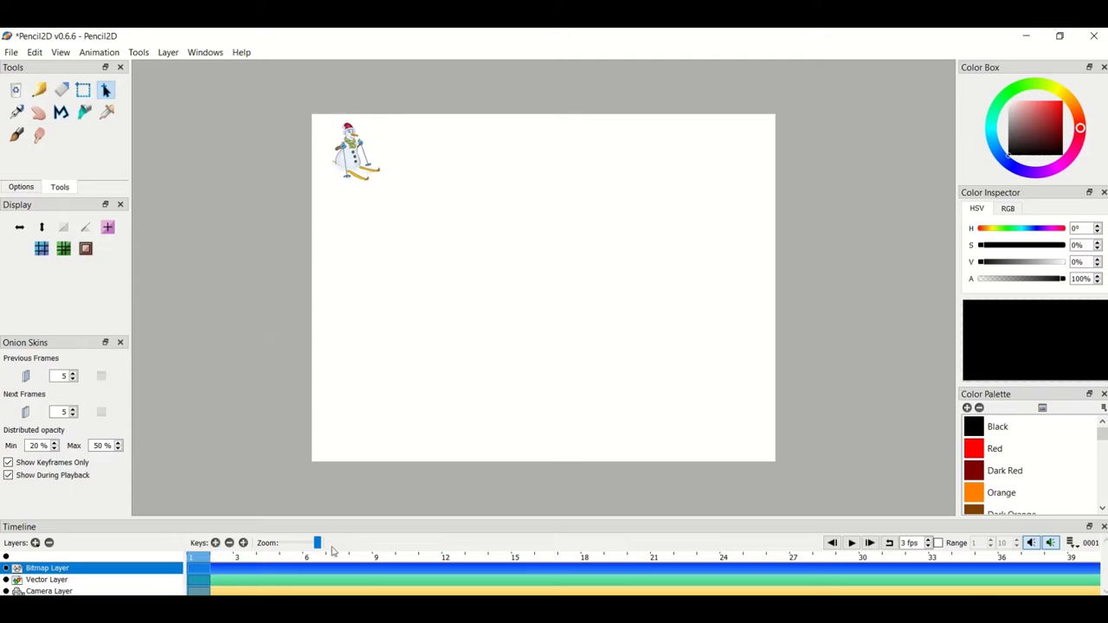
- Import the image conifer-g948c938b4_1280.png, positioned relative to the center of current view
click(11, 52)
mouse_move(38, 147)
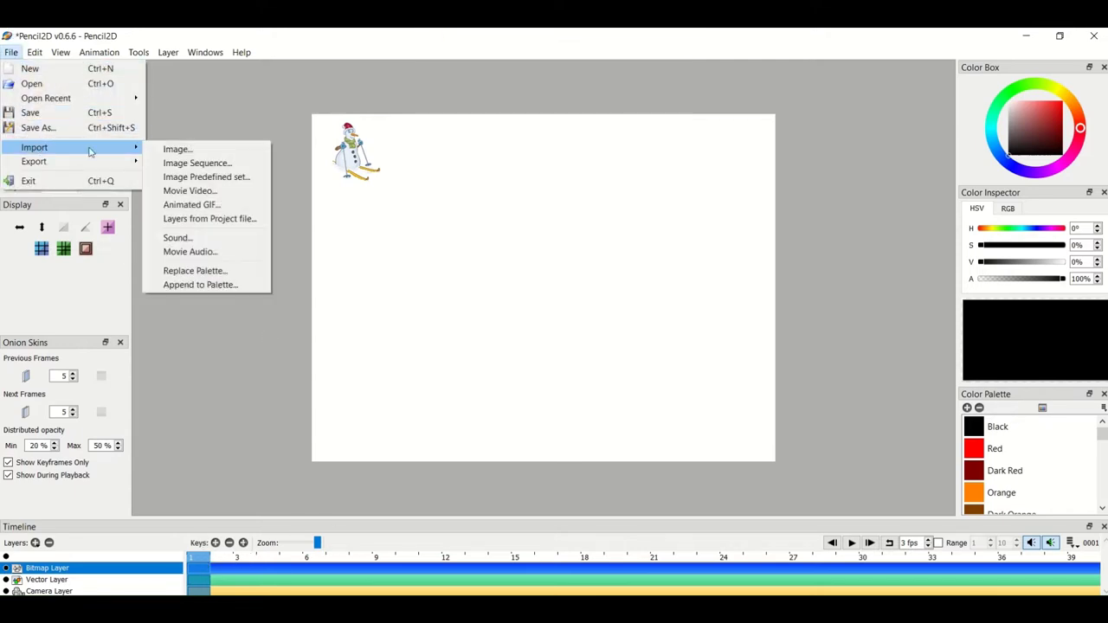
click(191, 147)
click(501, 166)
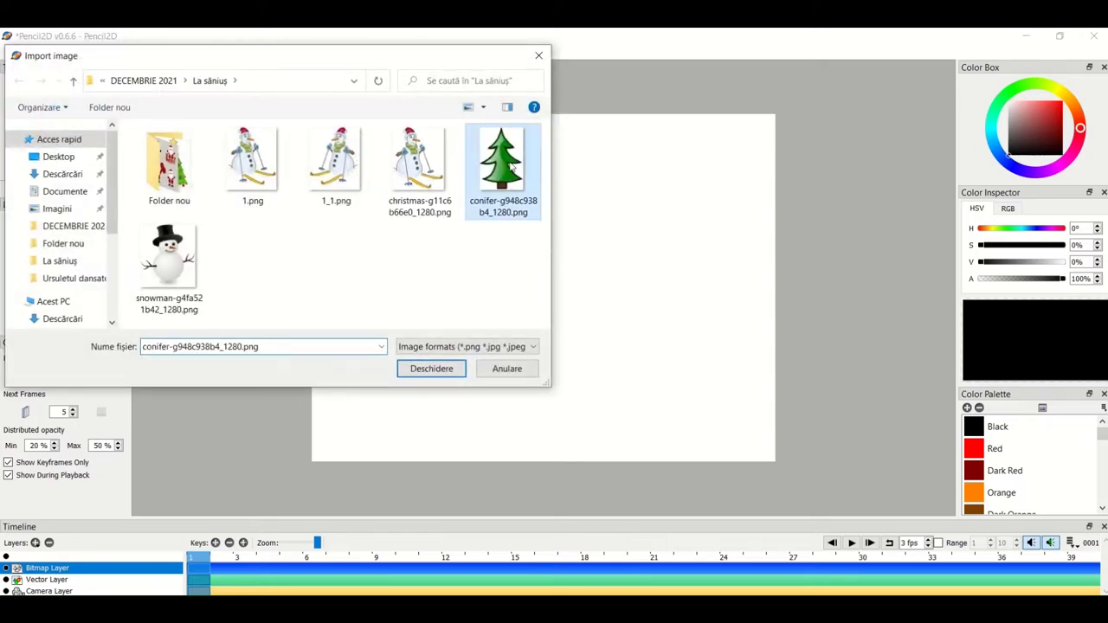
click(433, 368)
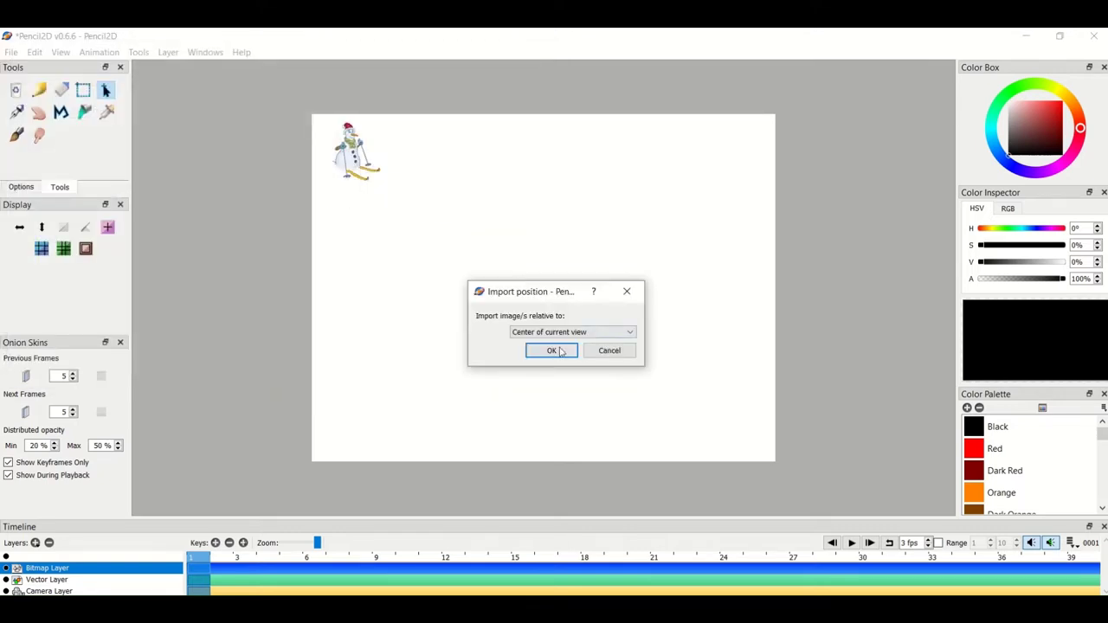
click(559, 350)
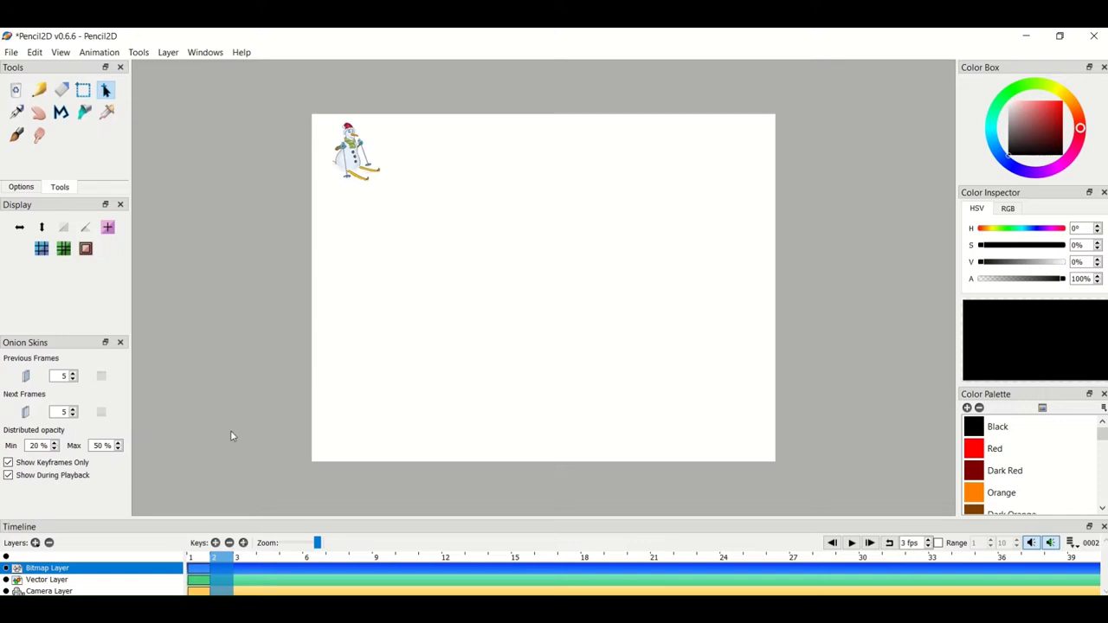
- On frame 1, select the whole conifer in the middle of the canvas and cut it
click(199, 559)
click(82, 91)
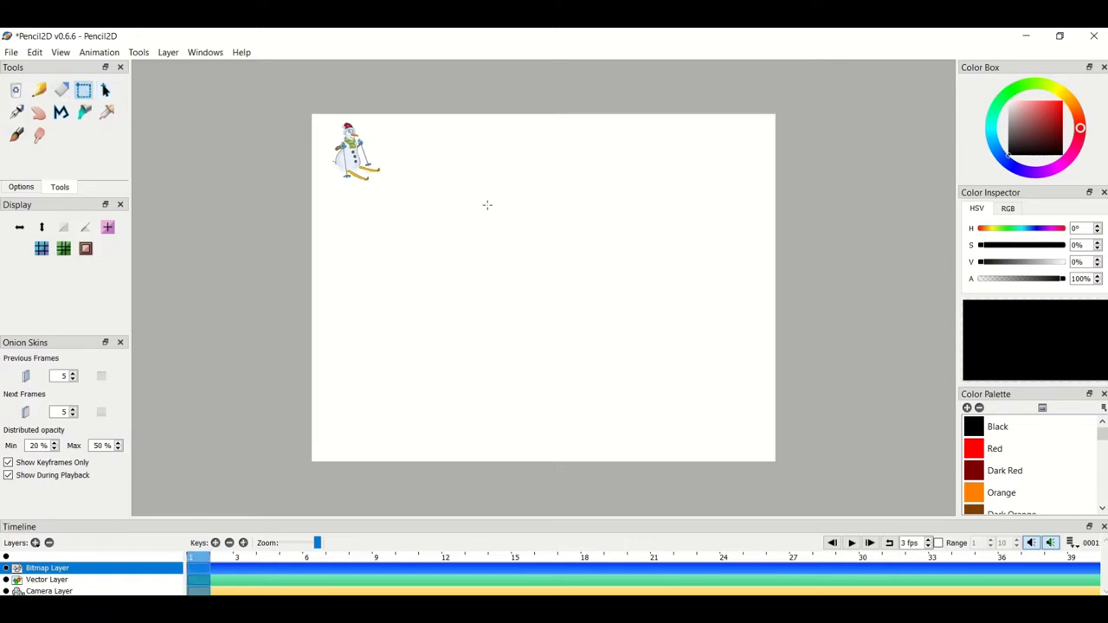
drag(486, 204, 610, 371)
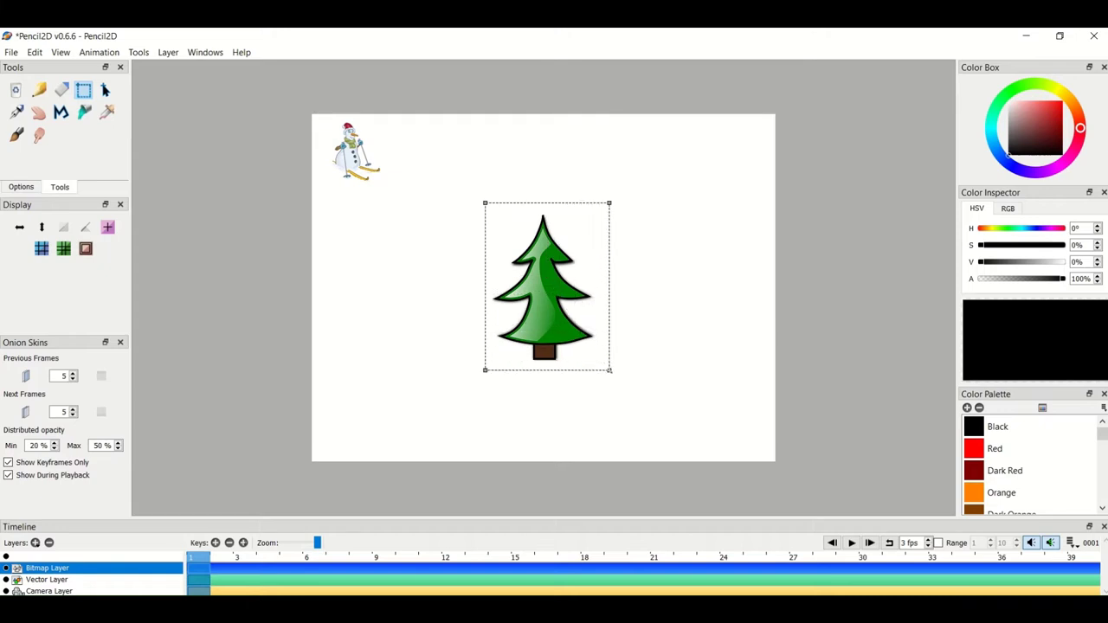
key(Delete)
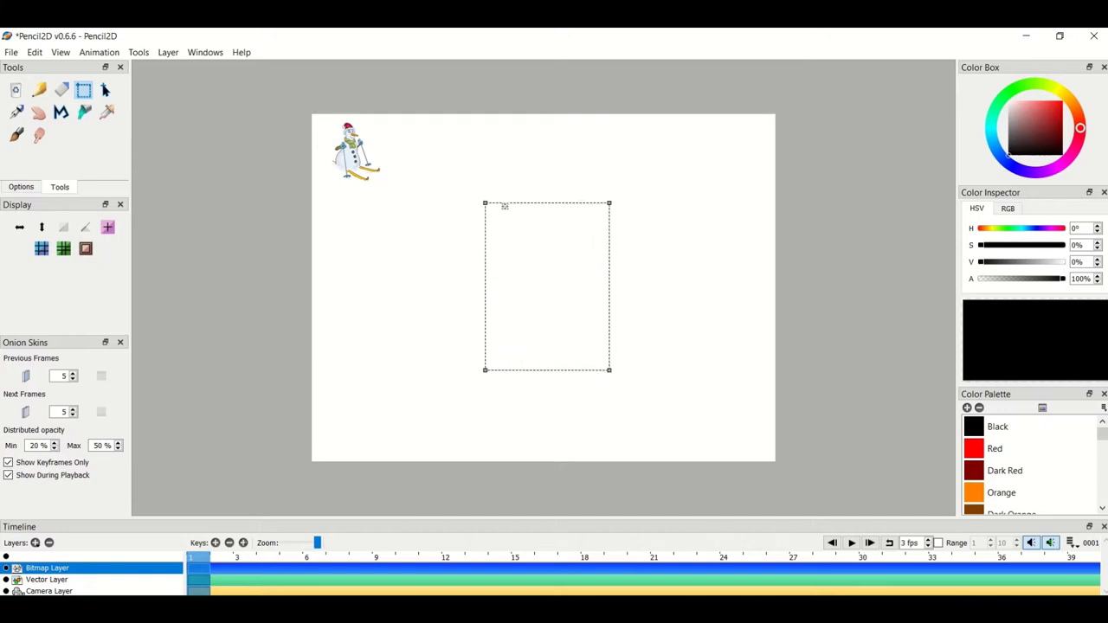
- Paste the conifer, place it directly below the snowman and shrink it to roughly the snowman's height
click(105, 91)
key(ctrl+v)
drag(519, 251, 350, 236)
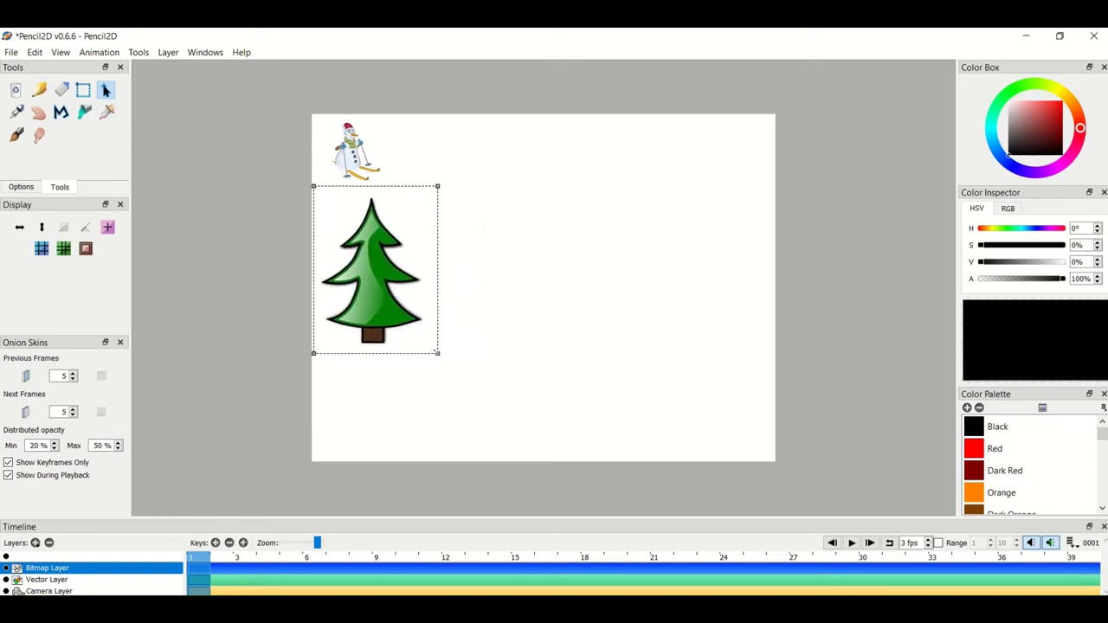
drag(438, 353, 371, 259)
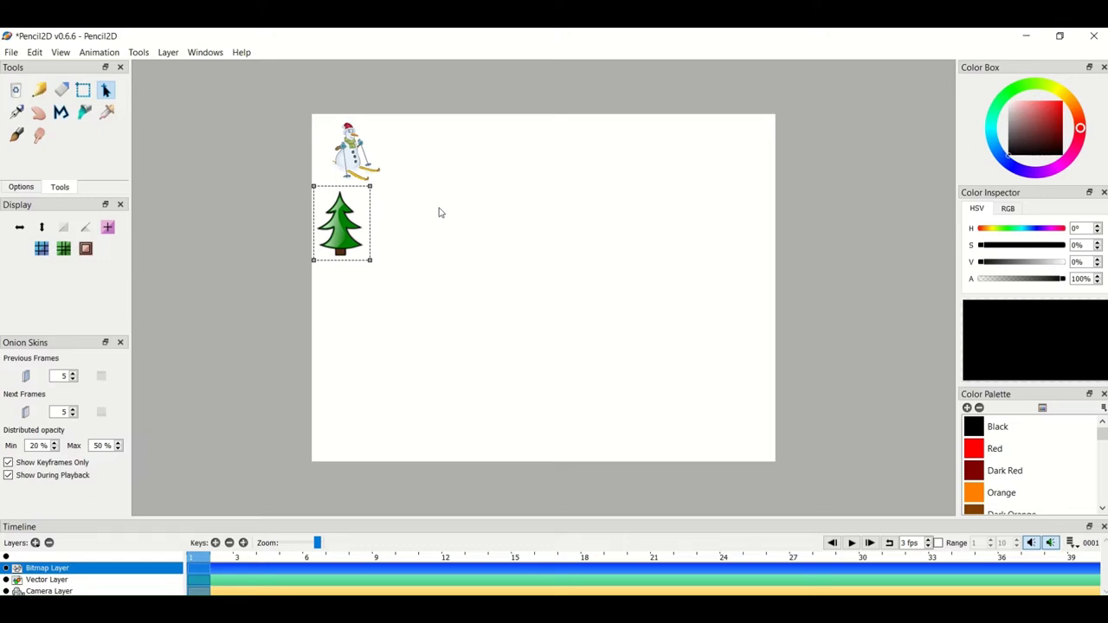
click(562, 277)
- Paste a second conifer, shrink it to about half size and place it beside the snowman near the canvas's upper edge
key(ctrl+v)
click(84, 90)
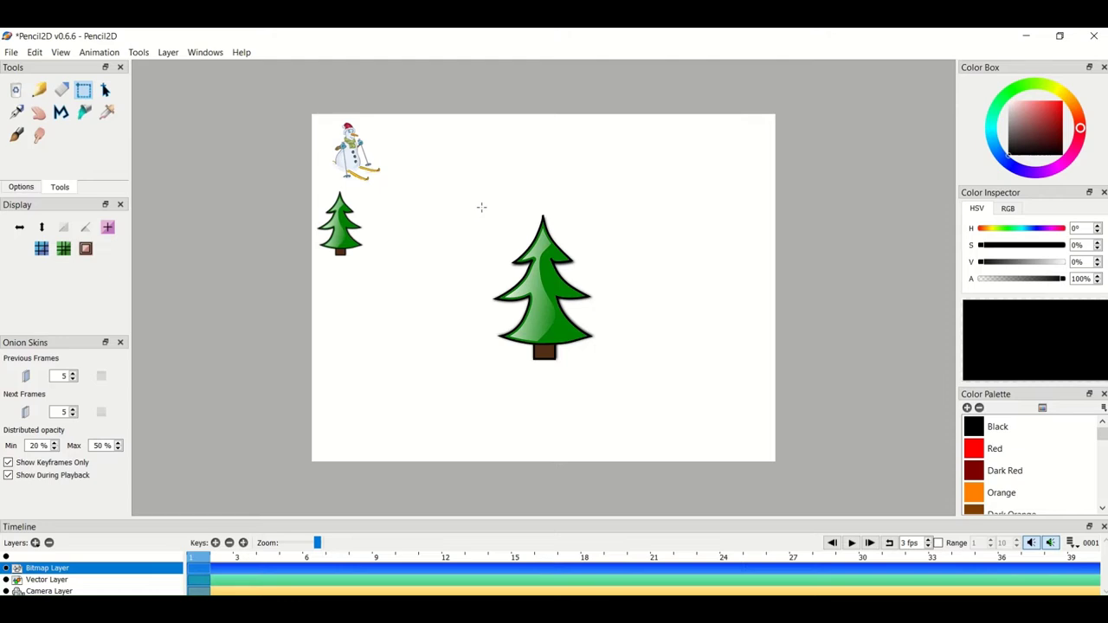
drag(482, 209, 601, 367)
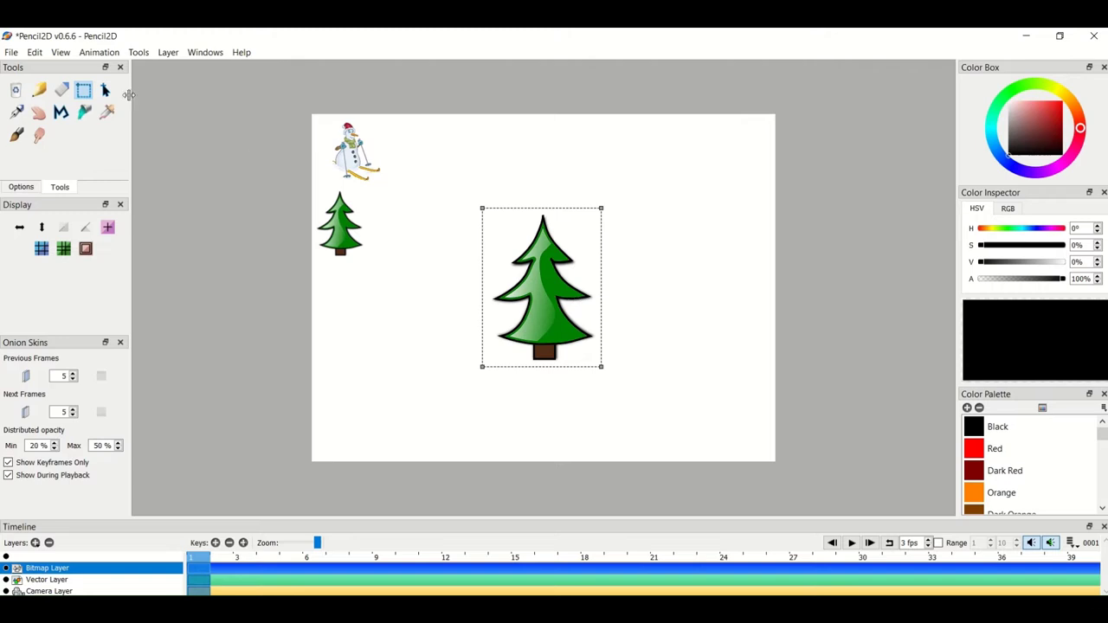
click(105, 90)
drag(540, 264, 435, 165)
drag(377, 266, 448, 178)
click(507, 303)
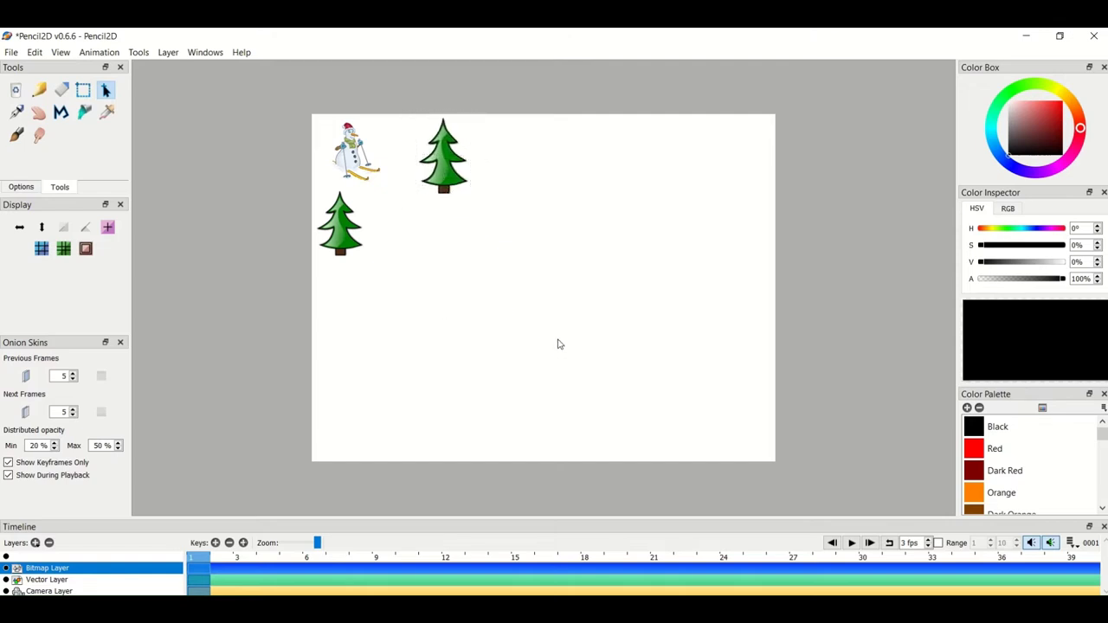
- Paste a third conifer, shrink it to about two thirds and place it below and right of the first small tree
key(ctrl+v)
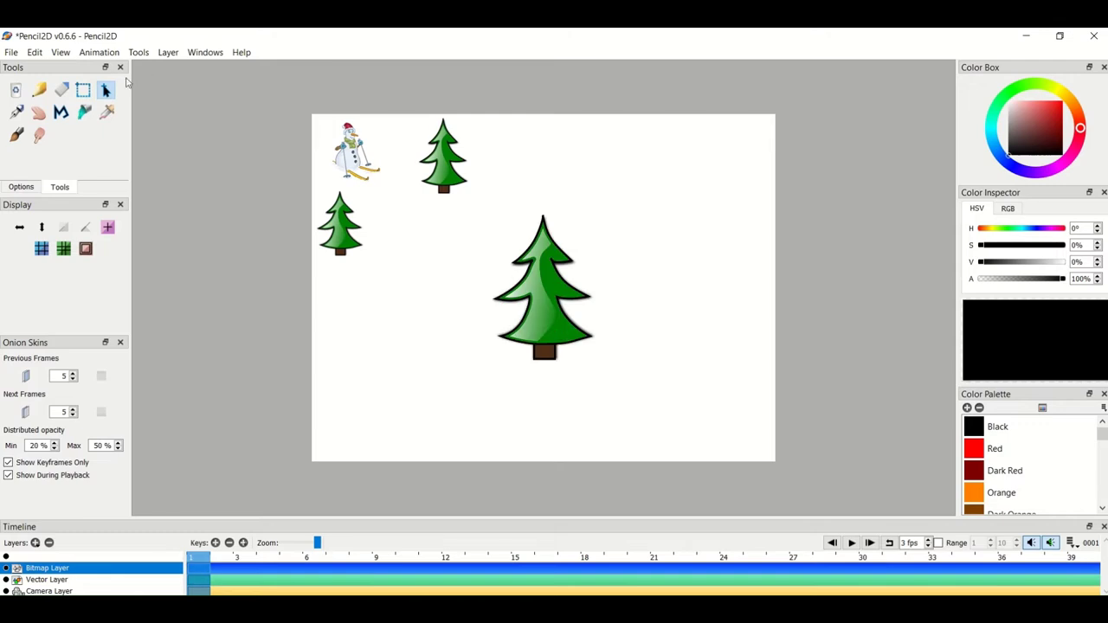
click(83, 90)
drag(486, 204, 605, 367)
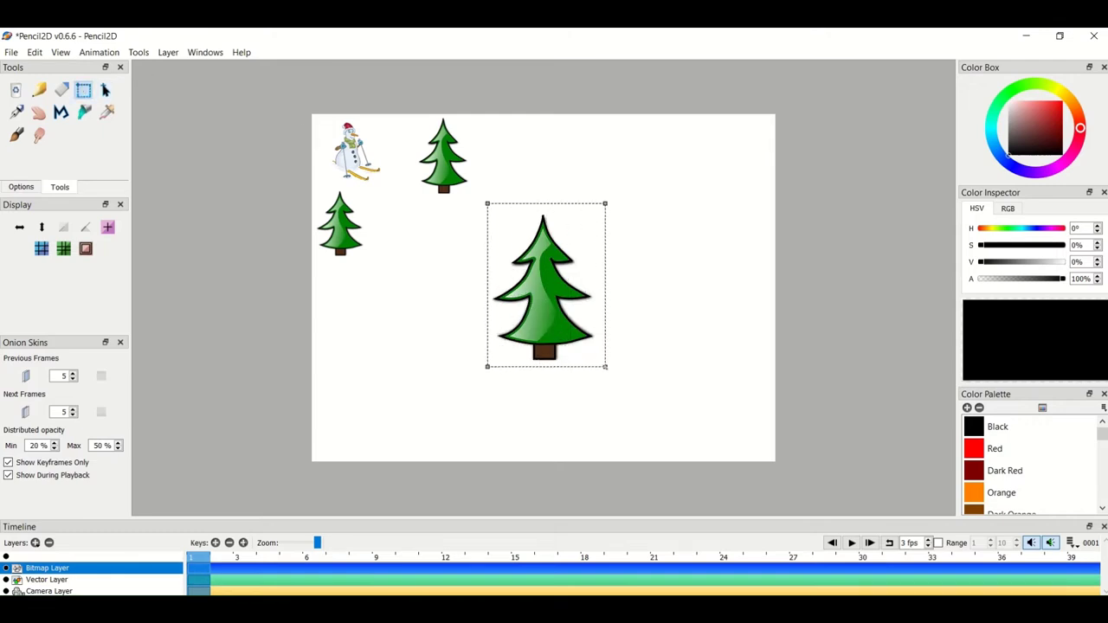
click(104, 90)
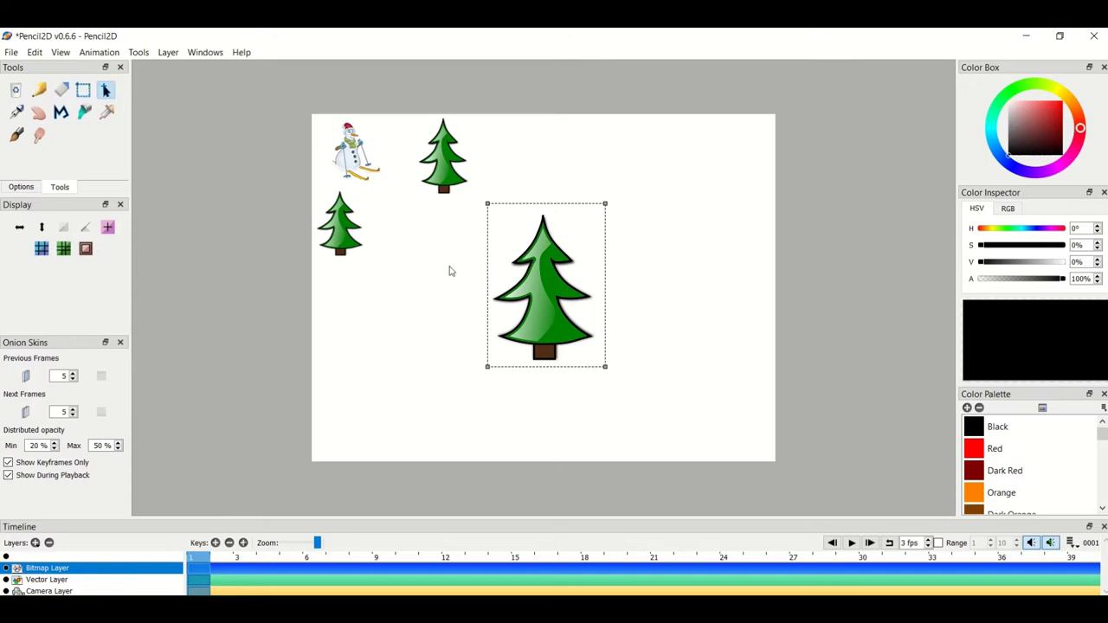
drag(488, 204, 399, 258)
click(511, 284)
- Paste a fourth conifer, move it to the upper-right corner of the canvas and shrink it to about two thirds
key(ctrl+v)
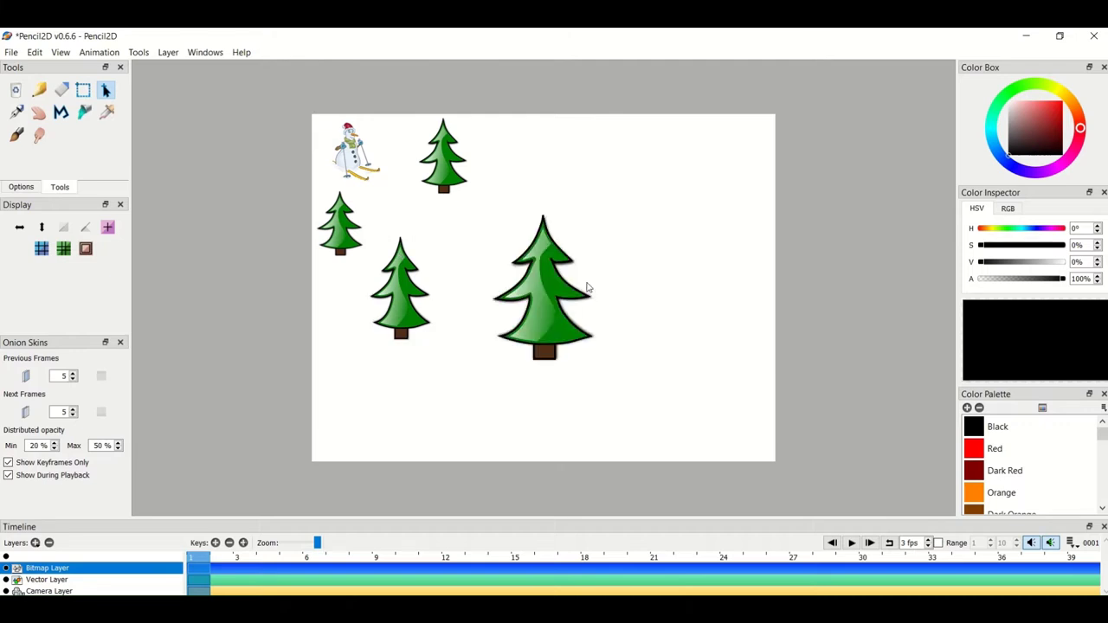
click(83, 90)
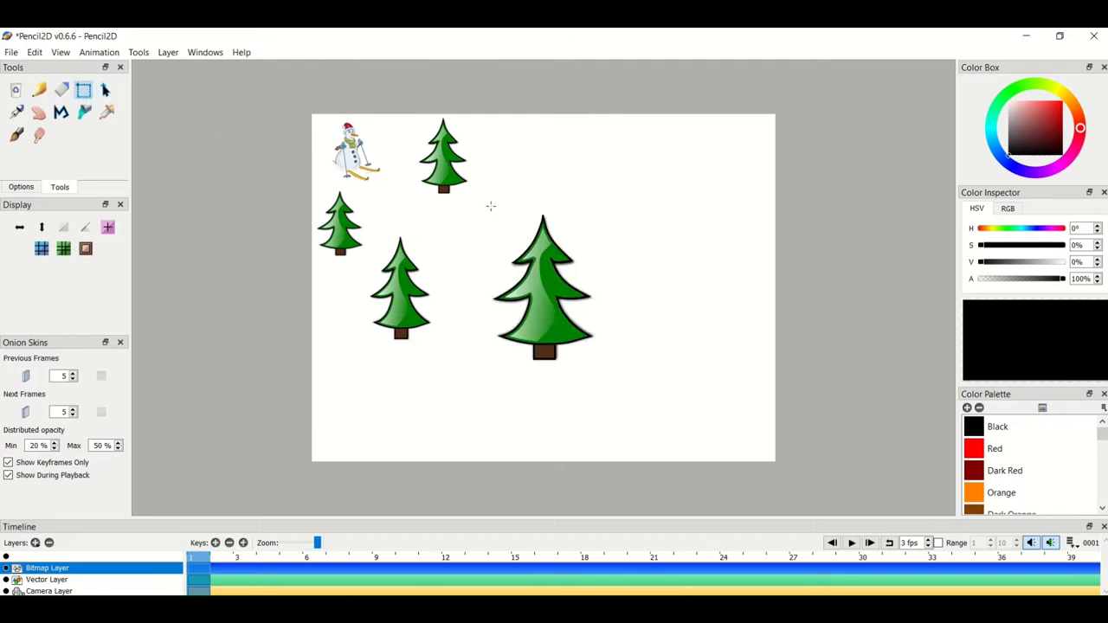
drag(491, 202, 597, 363)
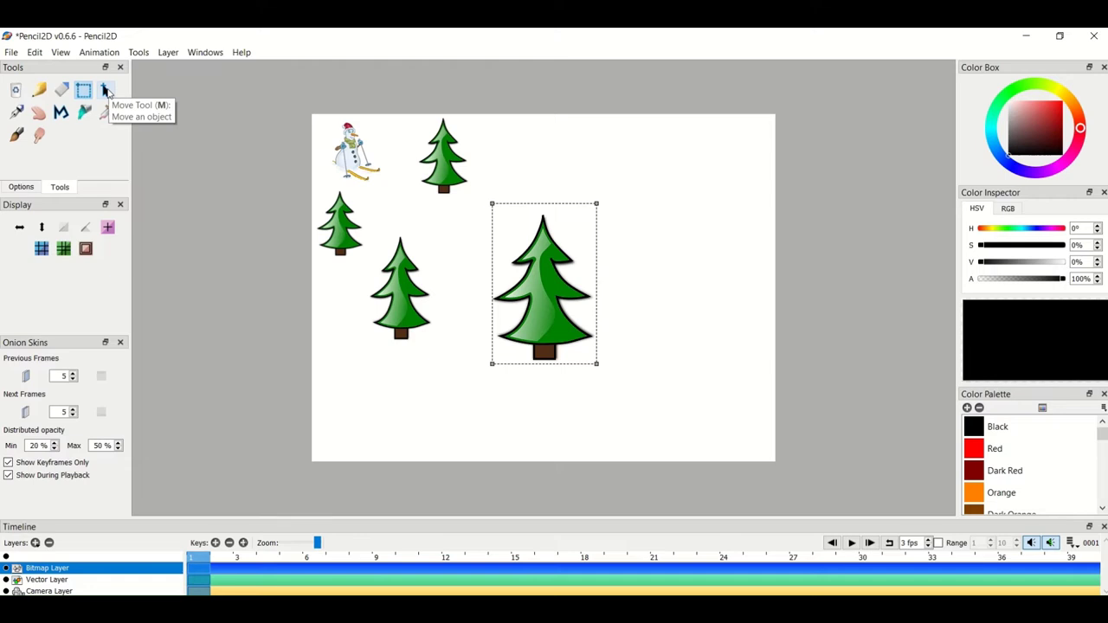
click(106, 90)
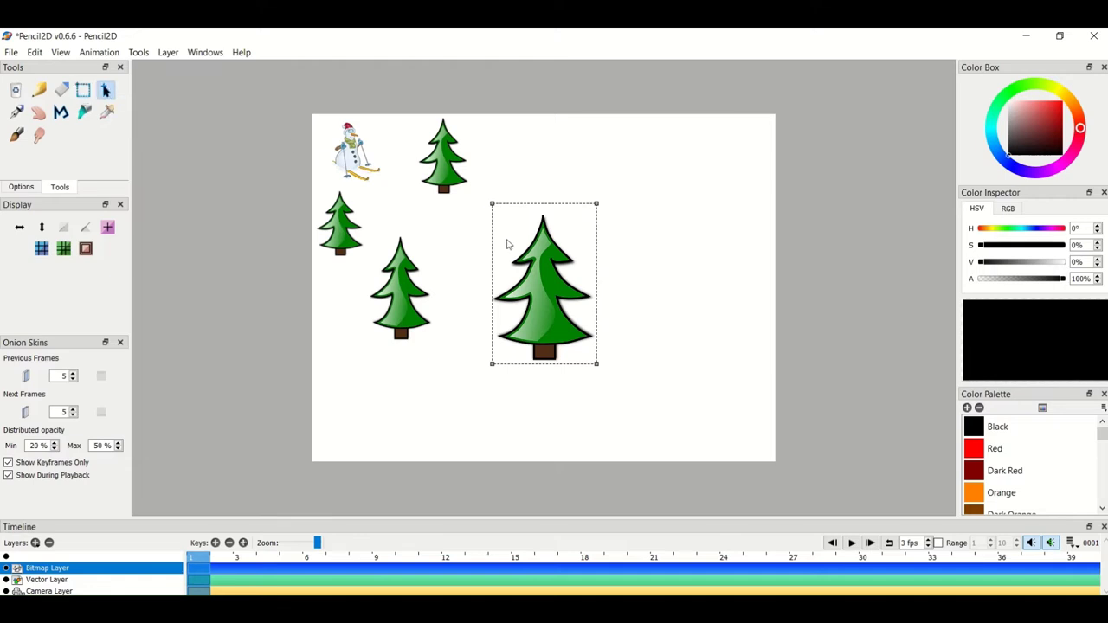
drag(521, 260, 697, 174)
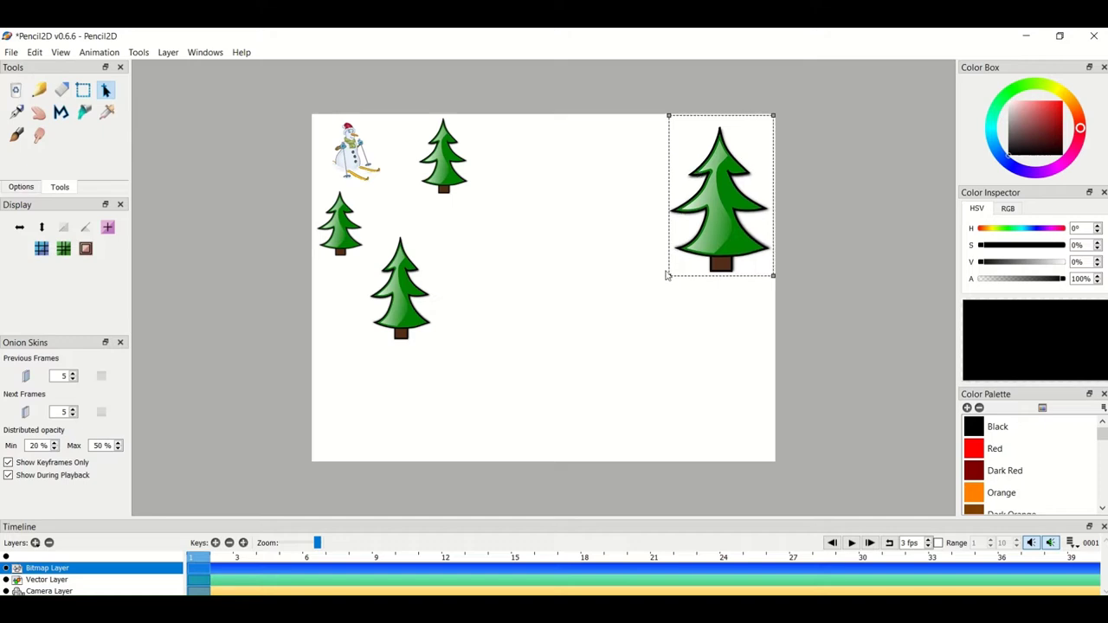
drag(670, 275, 714, 230)
click(560, 308)
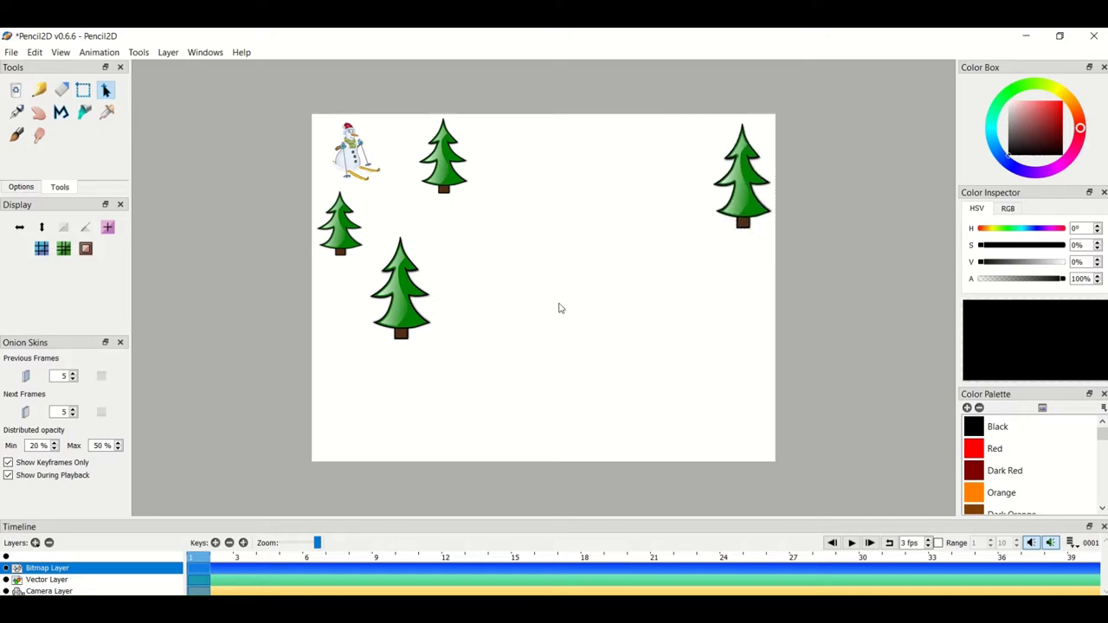
- Paste a fifth conifer, shrink it to about two thirds and place it below and left of the upper-right corner tree
key(ctrl+v)
key(v)
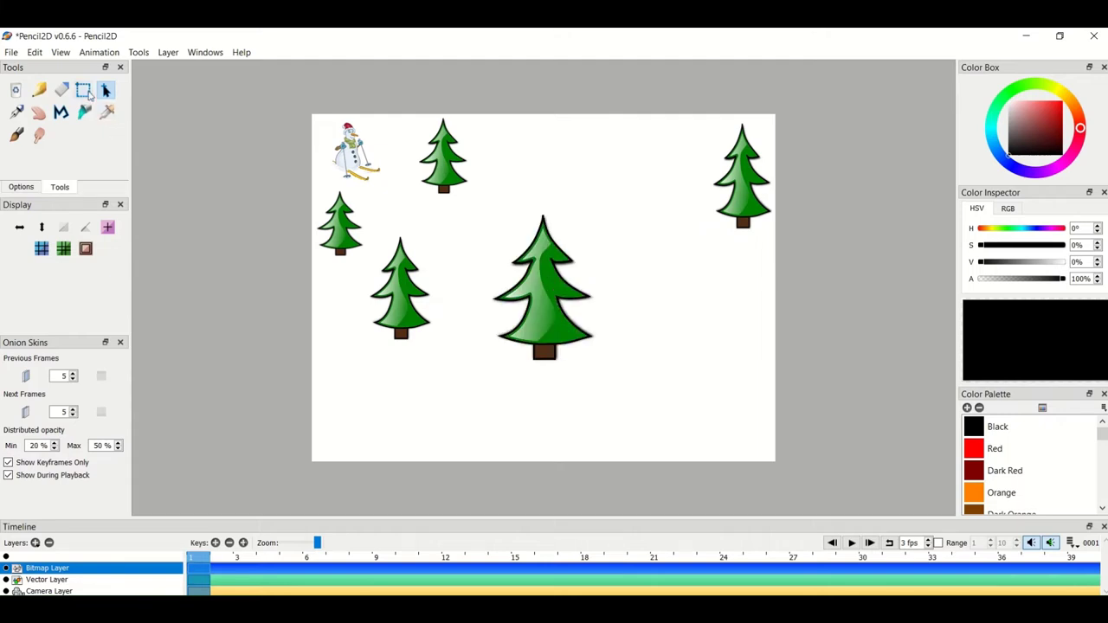
drag(488, 207, 598, 369)
click(105, 90)
drag(554, 284, 691, 267)
drag(625, 191, 673, 235)
drag(715, 280, 697, 256)
click(517, 309)
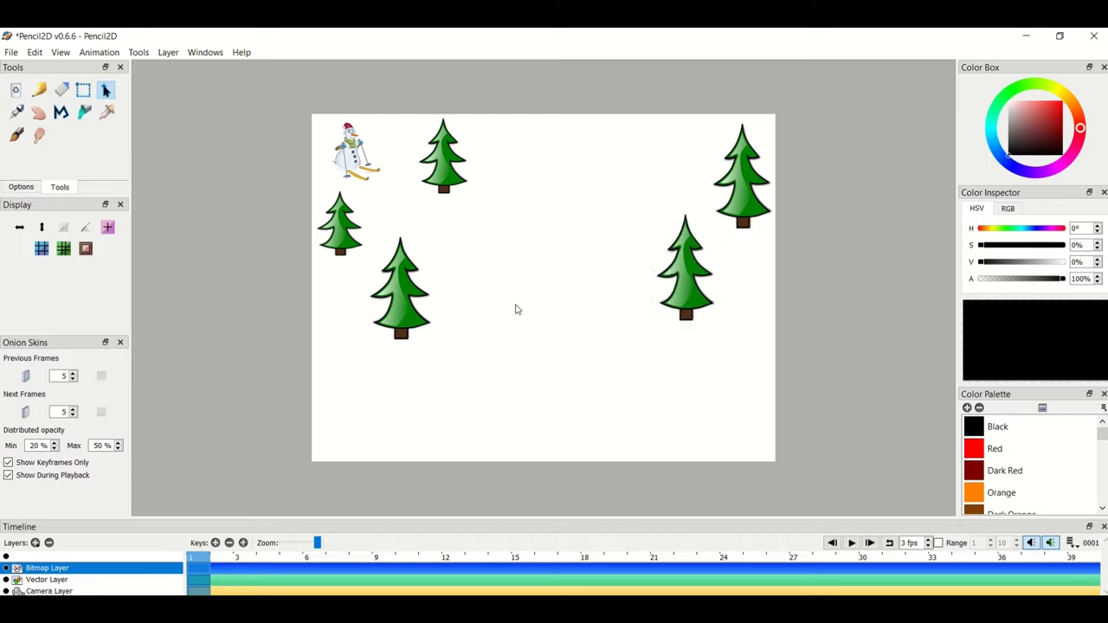
- Paste a sixth conifer, shrink it to about two thirds and place it near the canvas's lower edge, below and right of the third tree
key(ctrl+v)
click(84, 96)
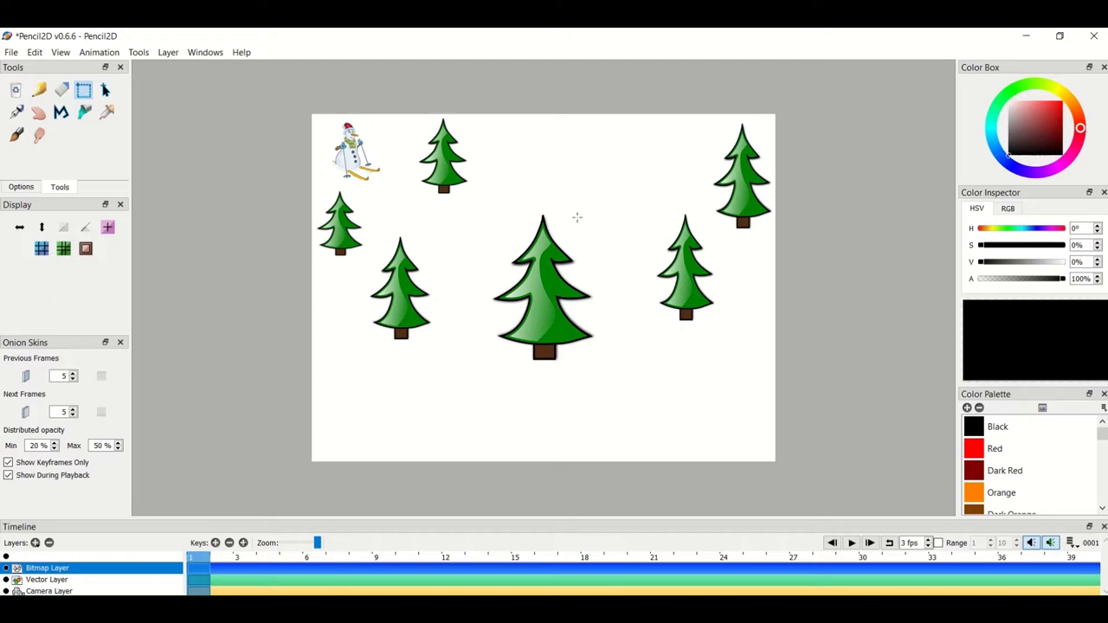
drag(489, 208, 606, 362)
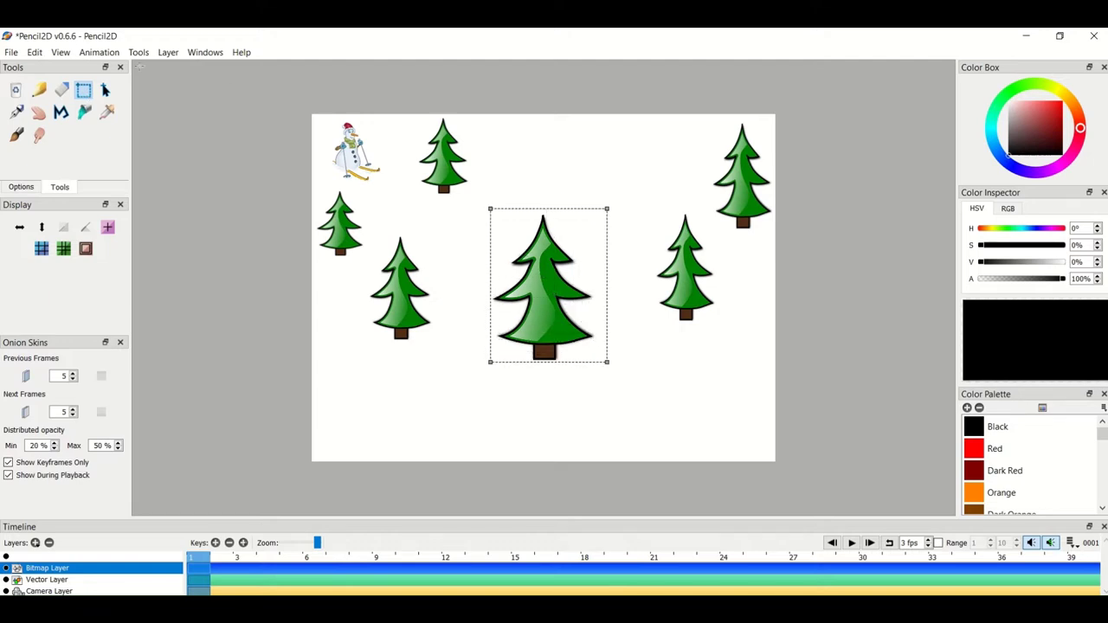
click(105, 90)
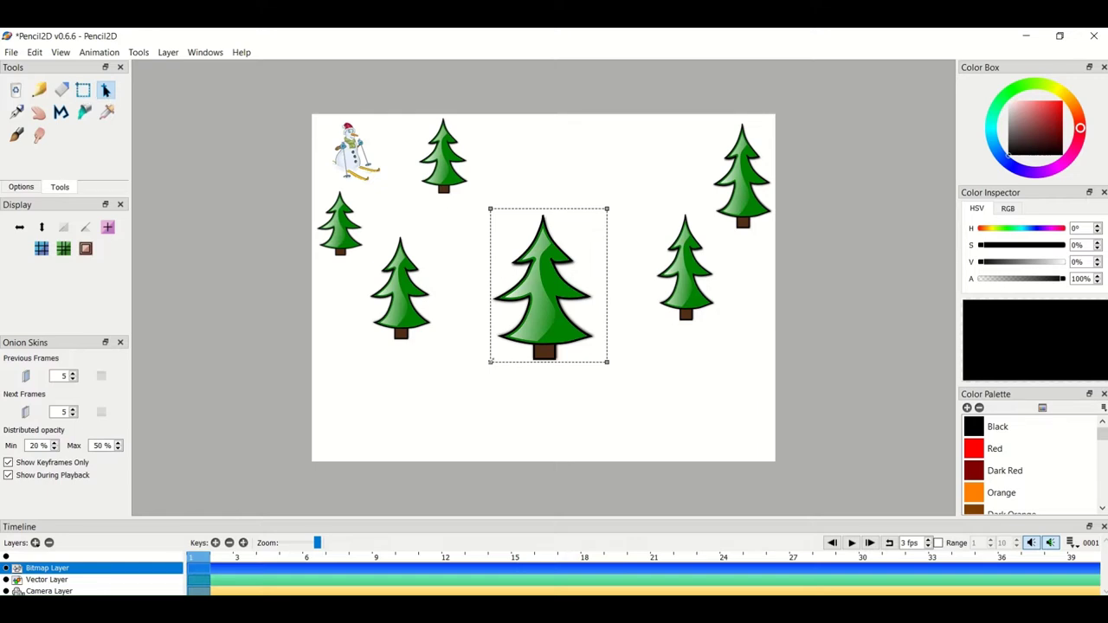
drag(537, 321, 485, 415)
drag(438, 457, 470, 428)
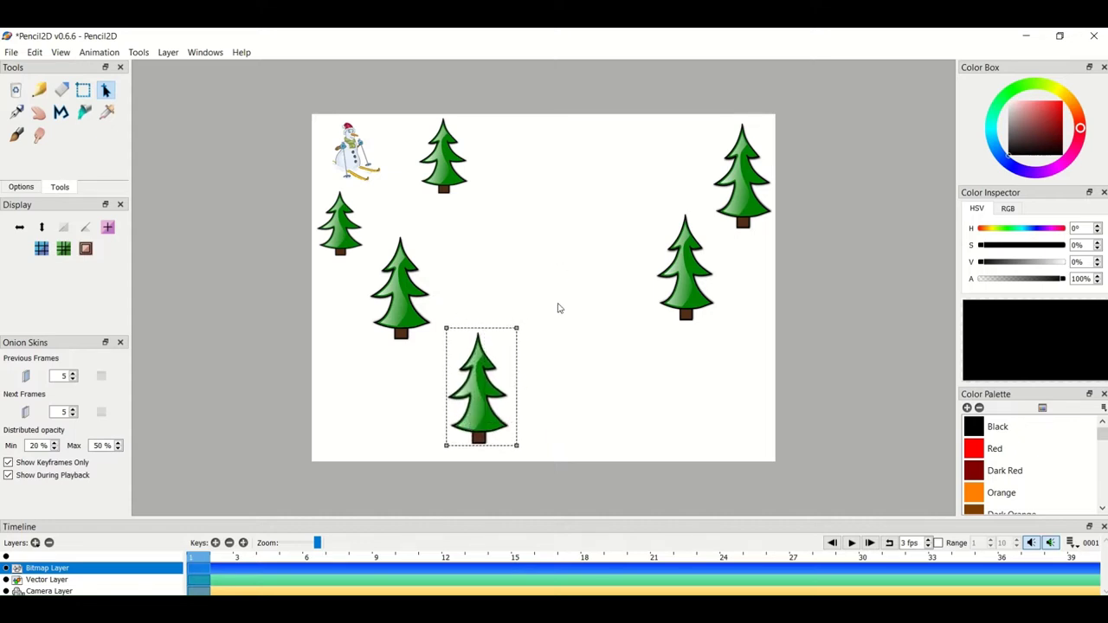
drag(491, 369, 493, 405)
click(550, 260)
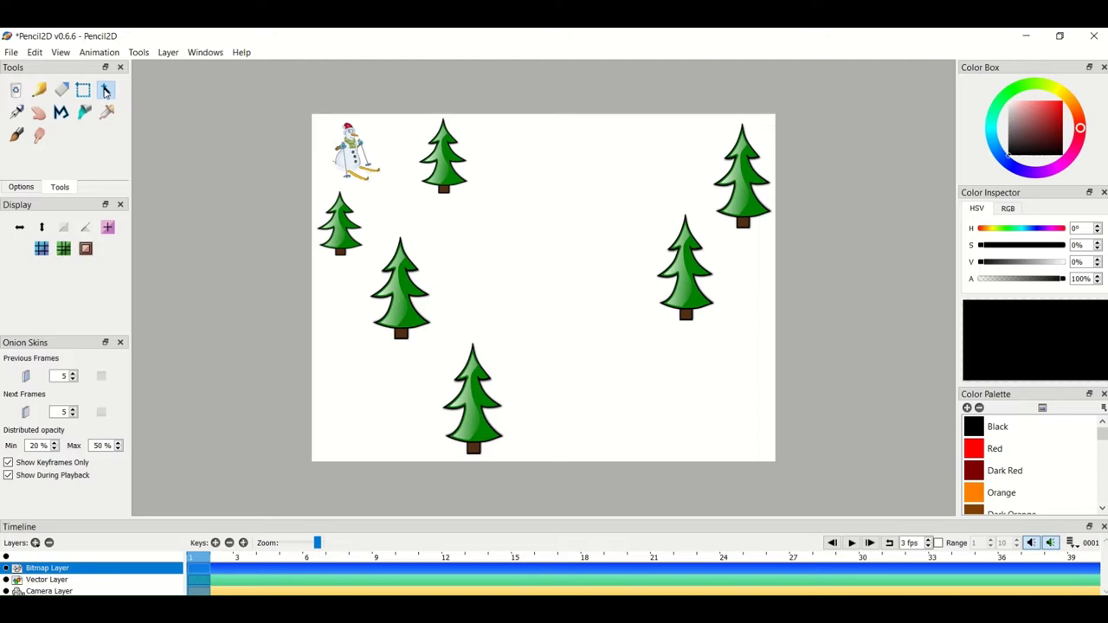
- Paste a seventh conifer, shrink it to about two thirds and place it near the canvas's upper edge, left of the upper-right corner tree
key(ctrl+v)
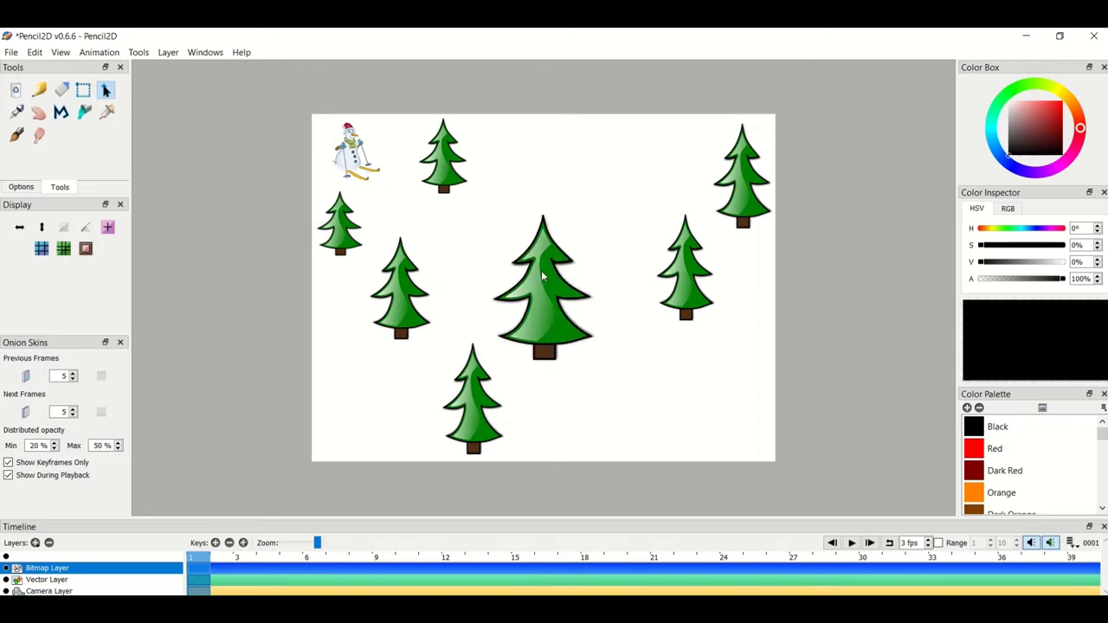
click(83, 90)
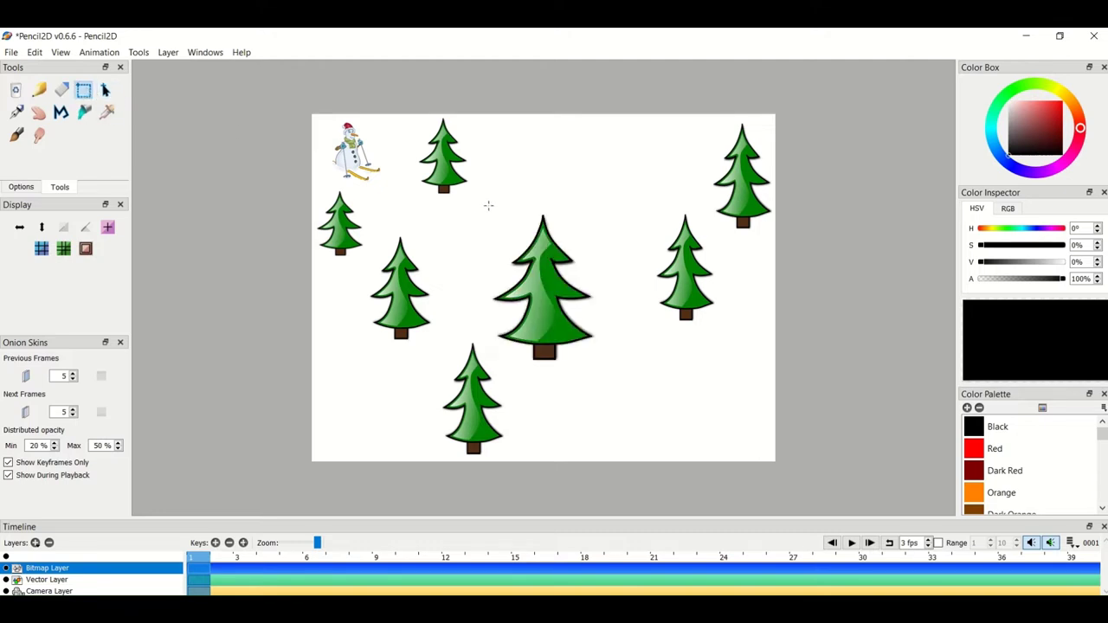
drag(489, 212, 603, 363)
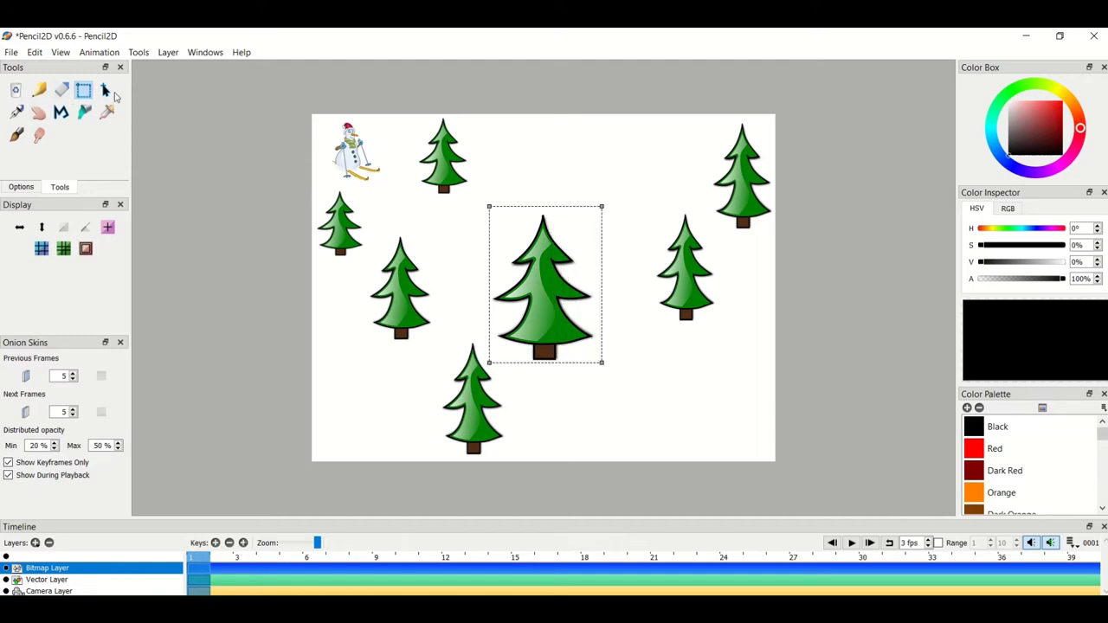
click(106, 91)
drag(552, 297, 593, 224)
drag(530, 287, 576, 255)
drag(604, 218, 596, 205)
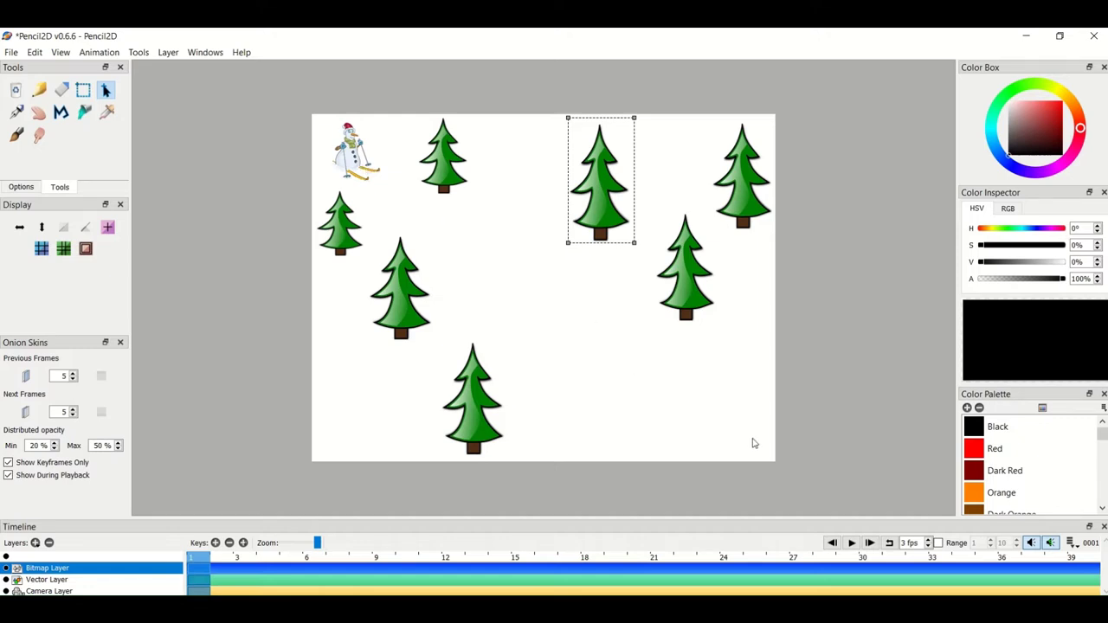
click(670, 395)
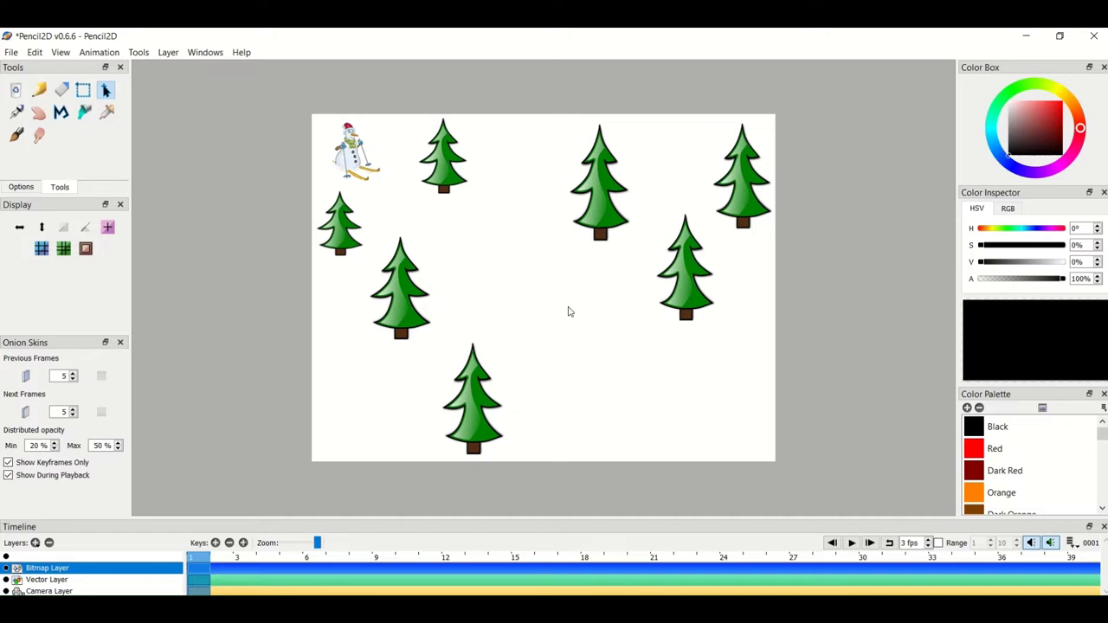
- Import the image snowman-g4fa521b42_1280.png relative to the center of the current view and return to frame 1
click(11, 52)
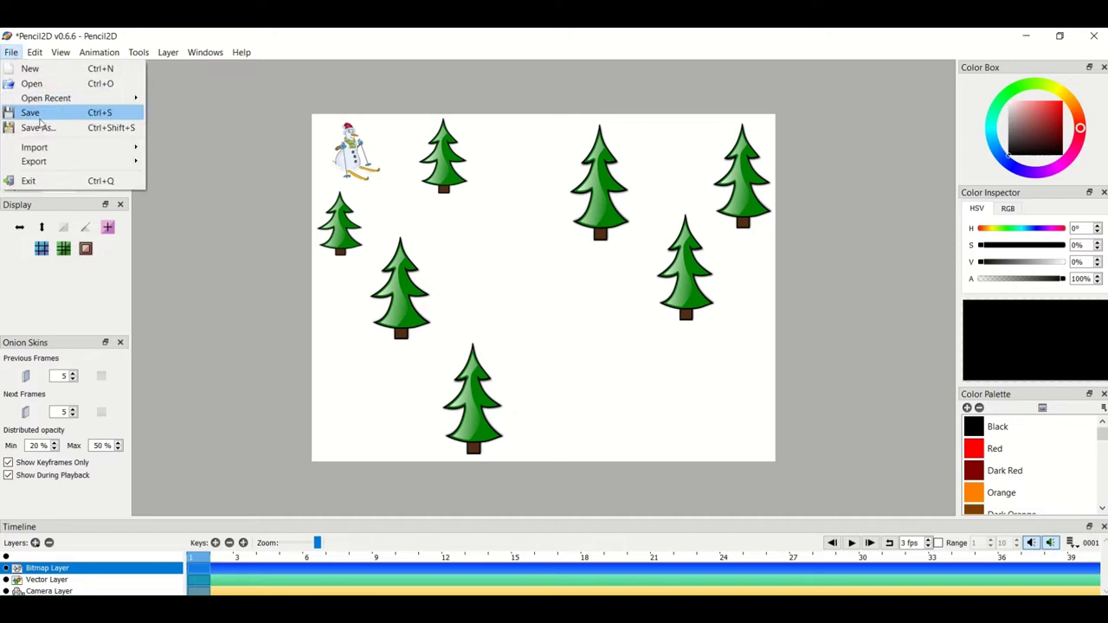
mouse_move(50, 149)
click(197, 151)
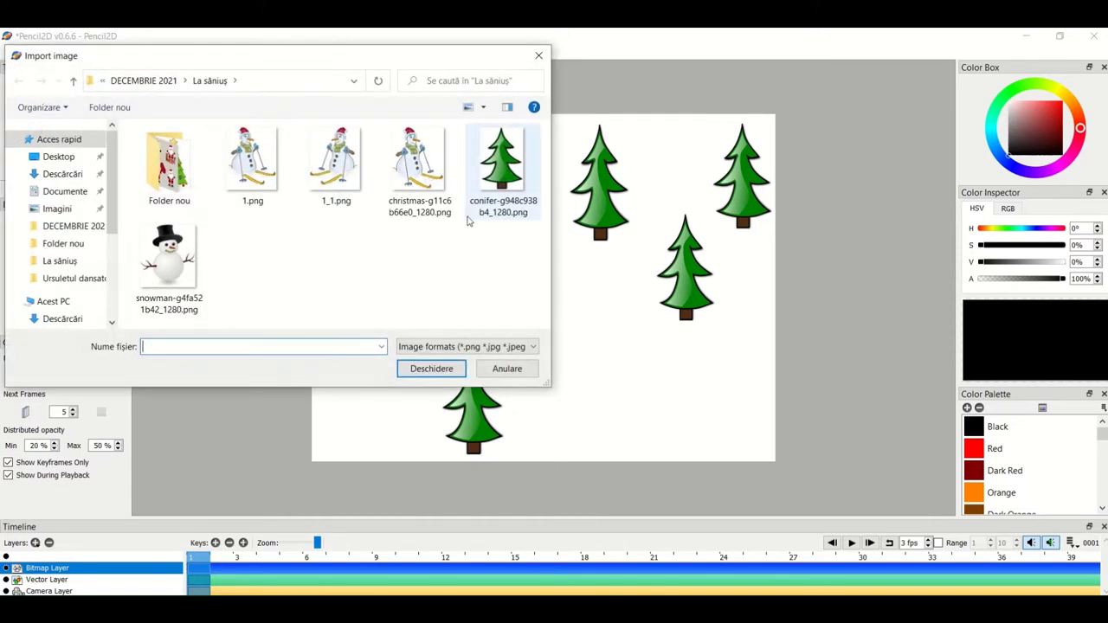
click(169, 255)
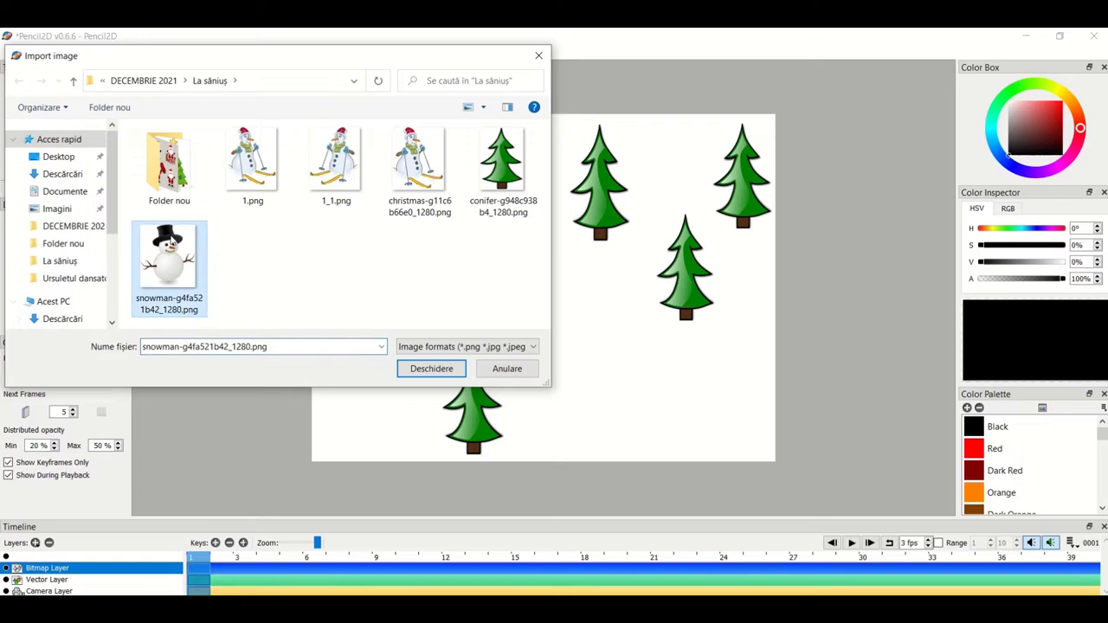
click(436, 369)
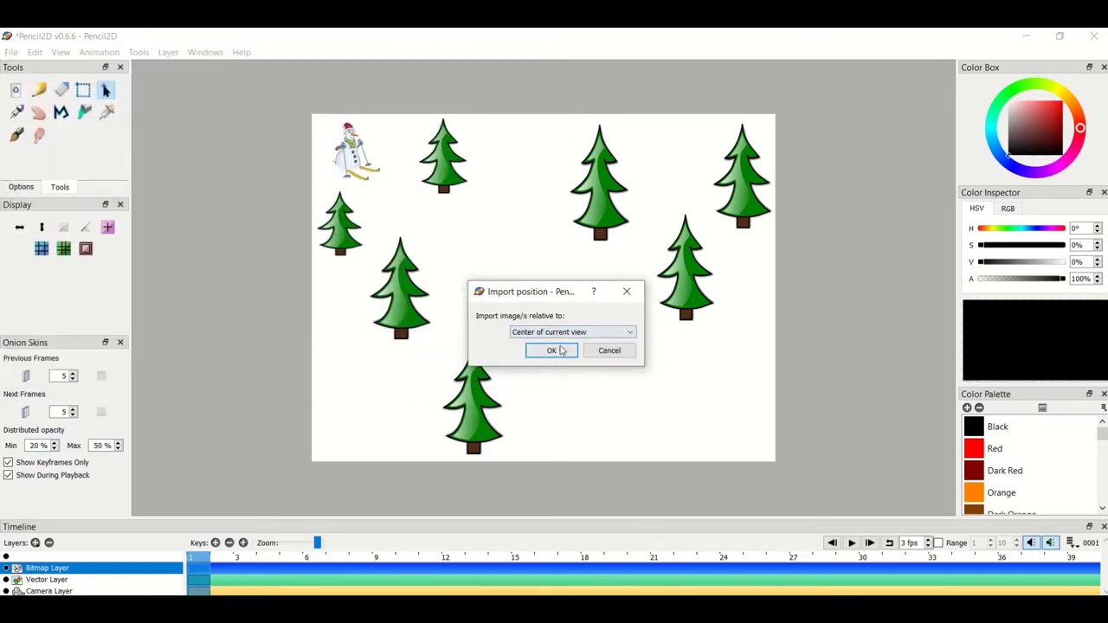
click(551, 350)
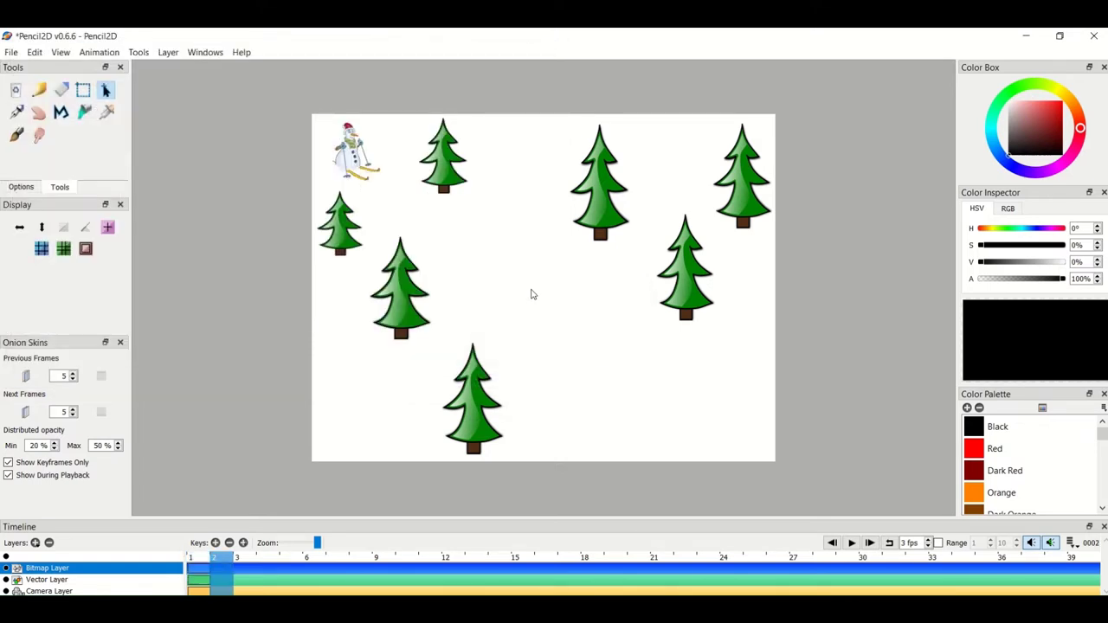
click(194, 562)
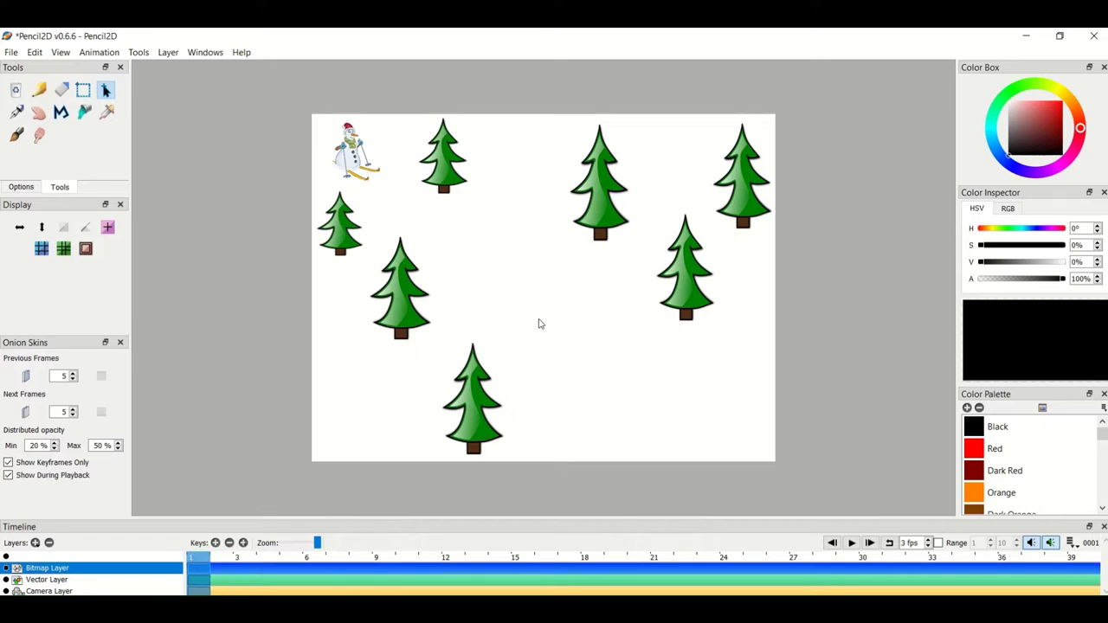
- Move the top-hat snowman to the lower-right corner of the canvas and shrink it to about three quarters
click(85, 91)
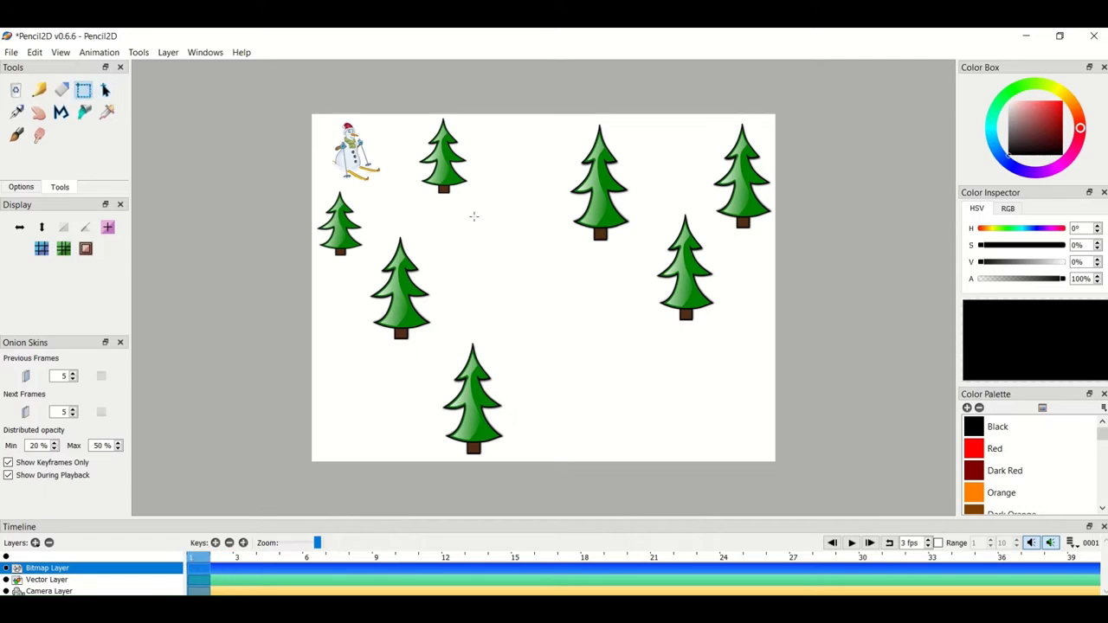
drag(506, 223, 587, 330)
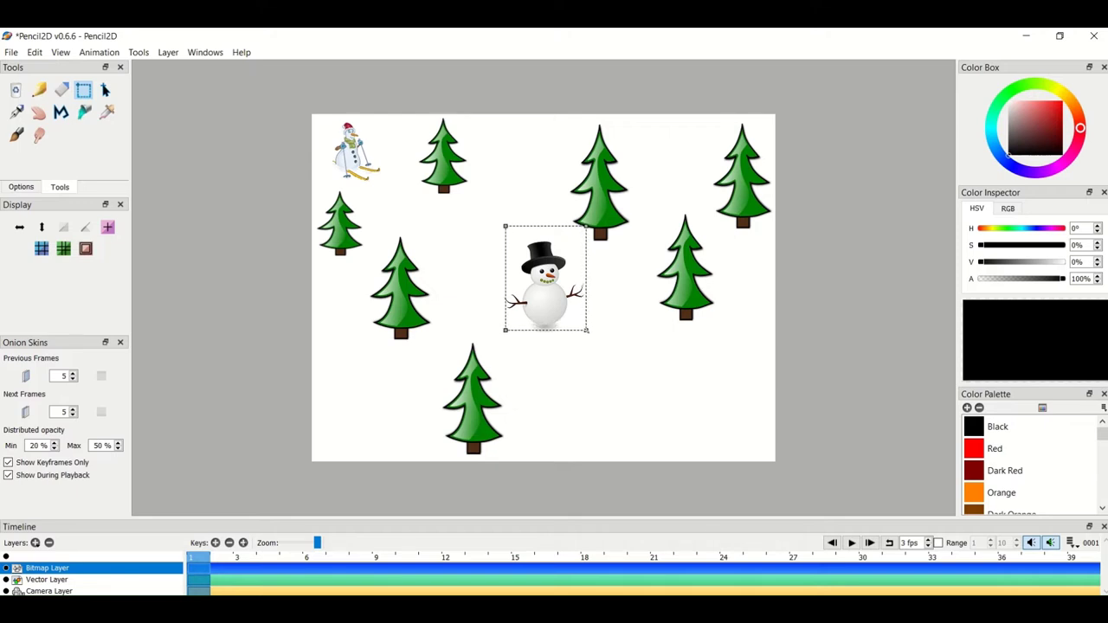
key(Delete)
click(105, 90)
key(ctrl+z)
drag(539, 270, 723, 395)
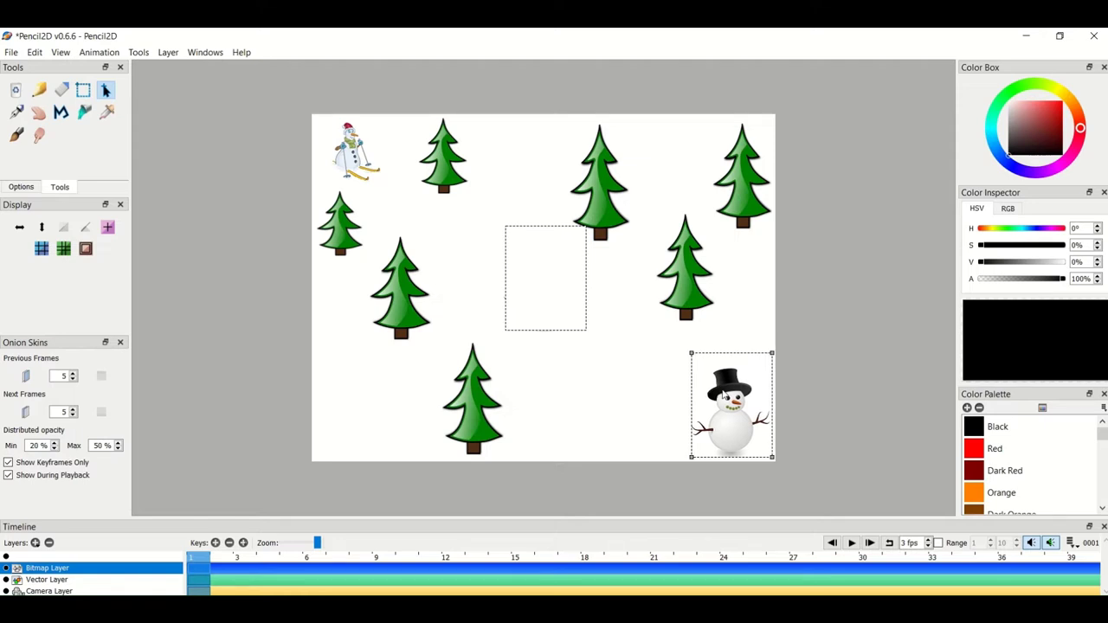
drag(691, 353, 715, 379)
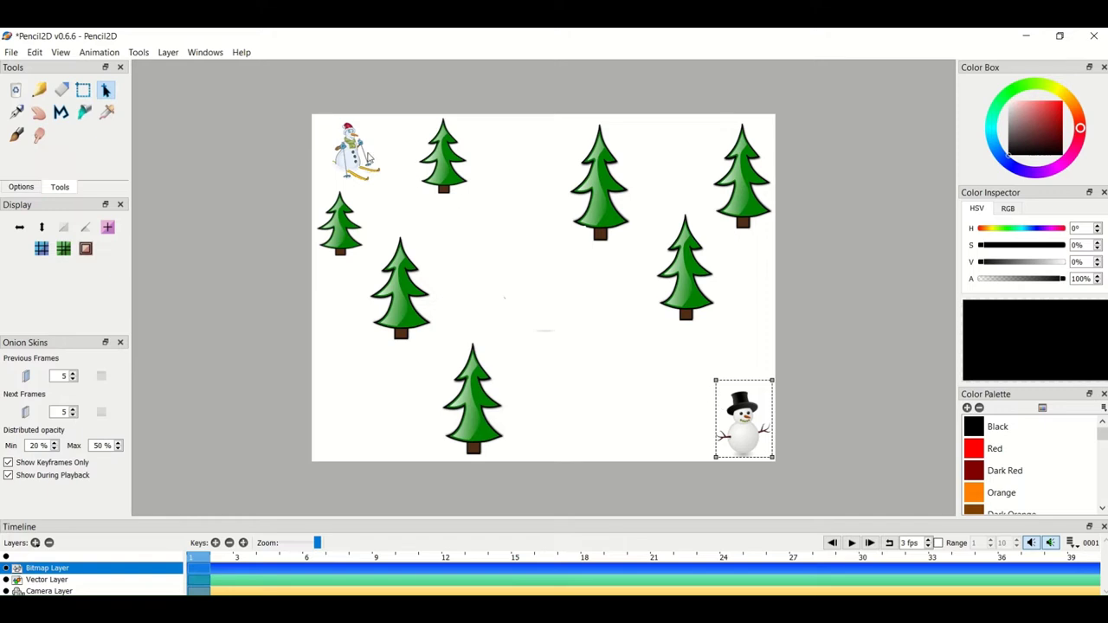
click(636, 372)
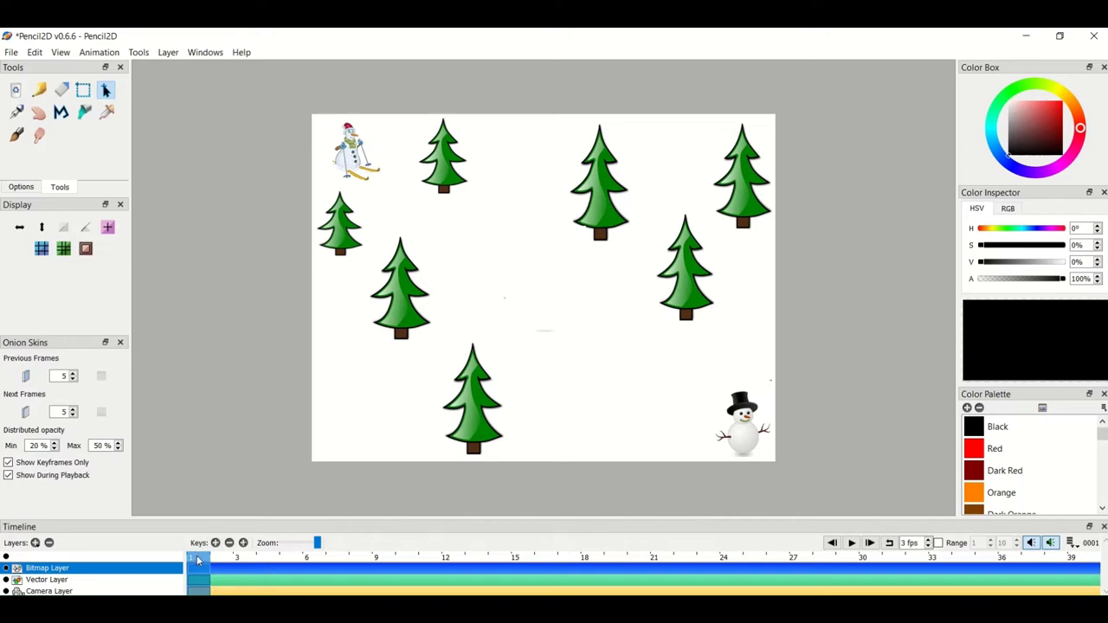
- Copy the whole scene from frame 1 and paste it into a new keyframe at frame 2 of the Bitmap Layer
click(34, 53)
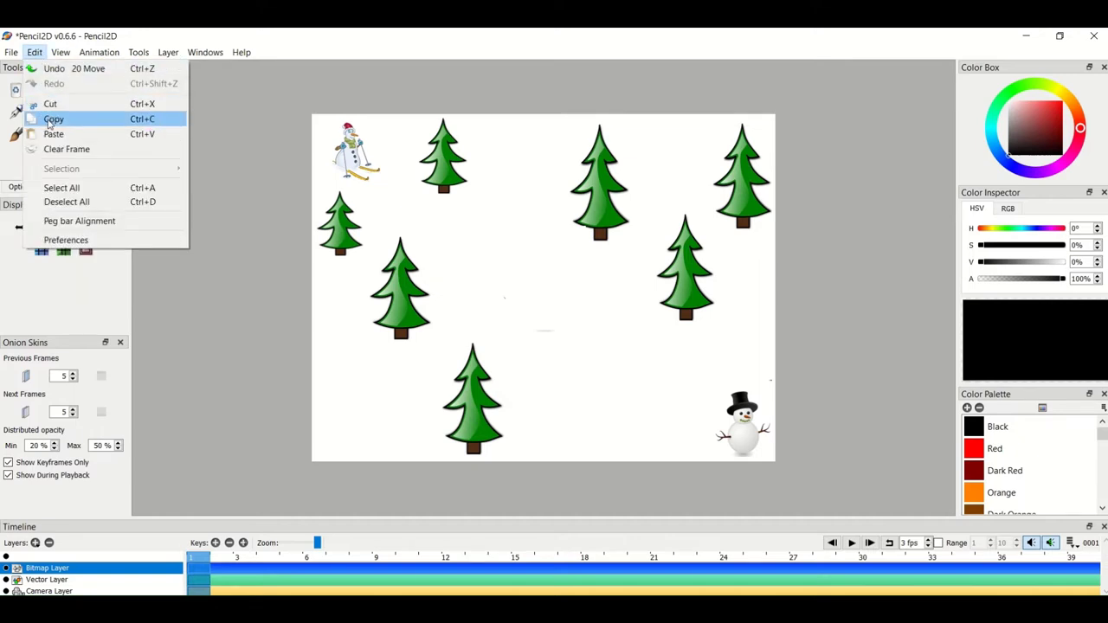
click(50, 124)
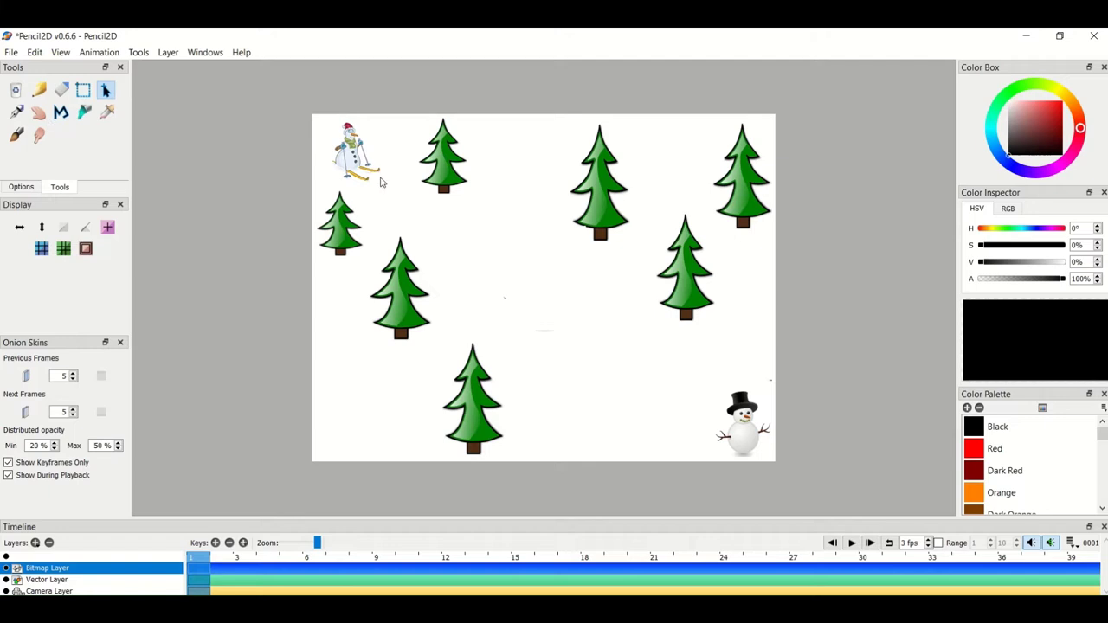
click(217, 543)
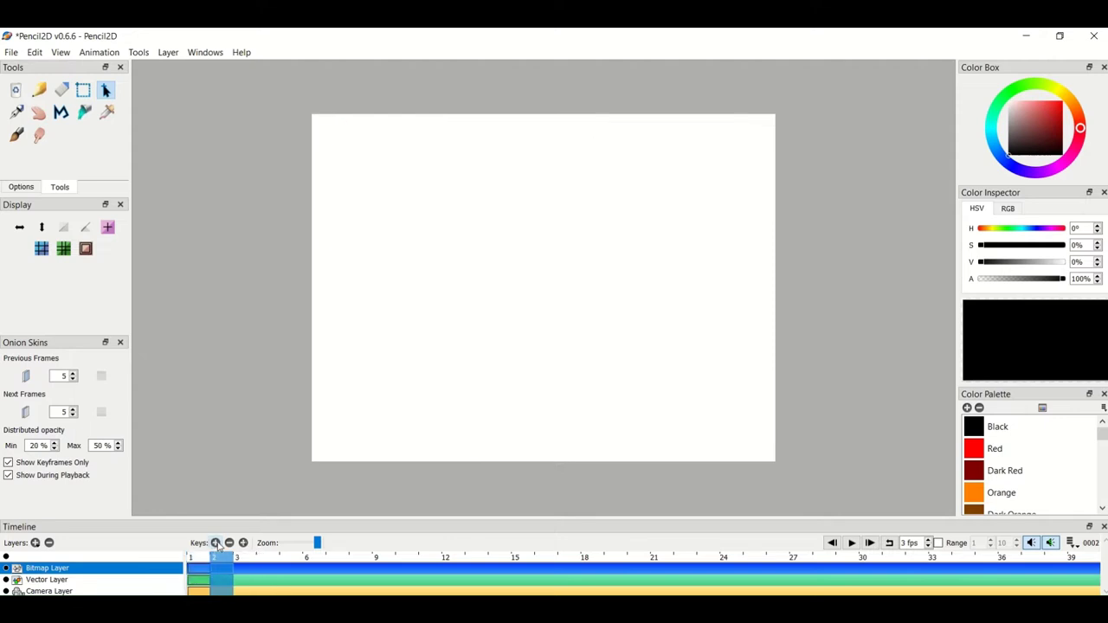
click(34, 53)
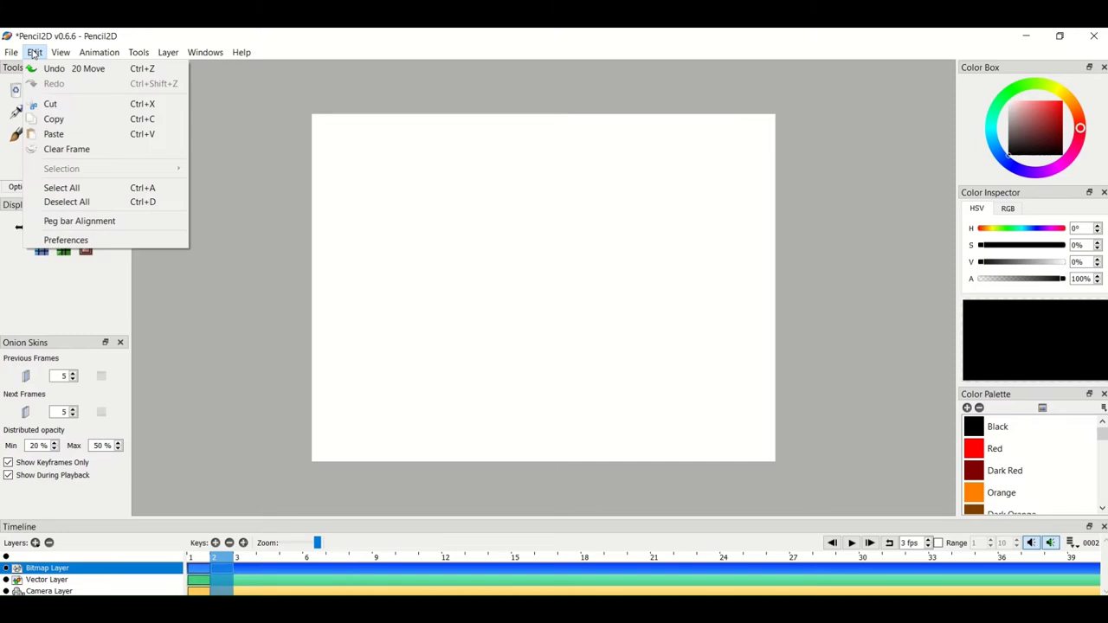
click(59, 142)
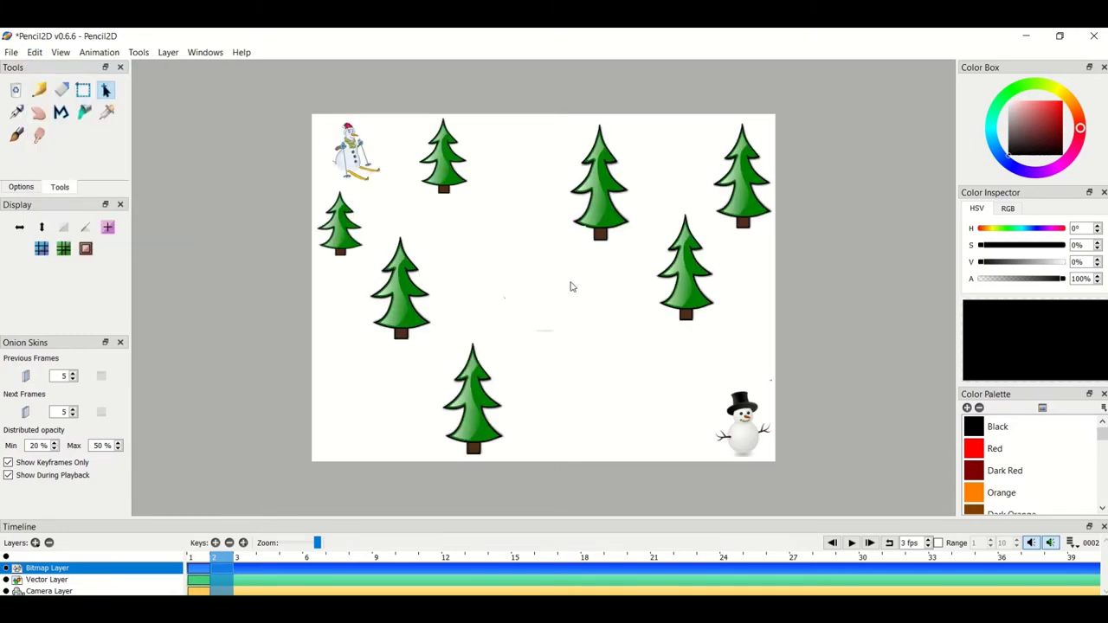
- On frame 2, move the skiing snowman diagonally down and right into the gap between the three nearest trees
click(201, 563)
click(81, 91)
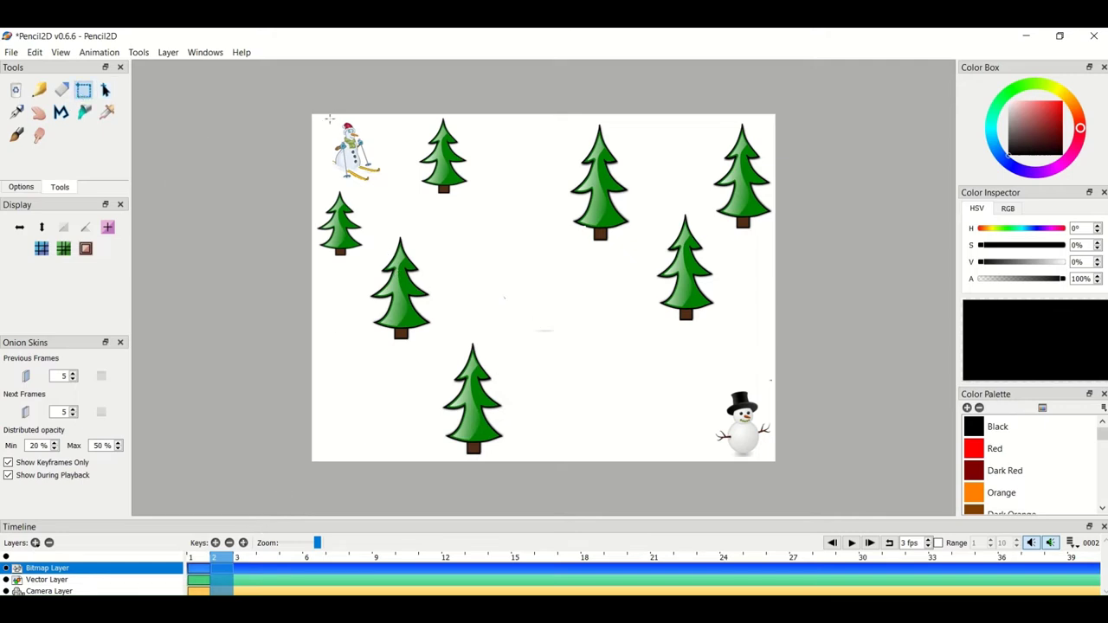
drag(322, 116, 388, 186)
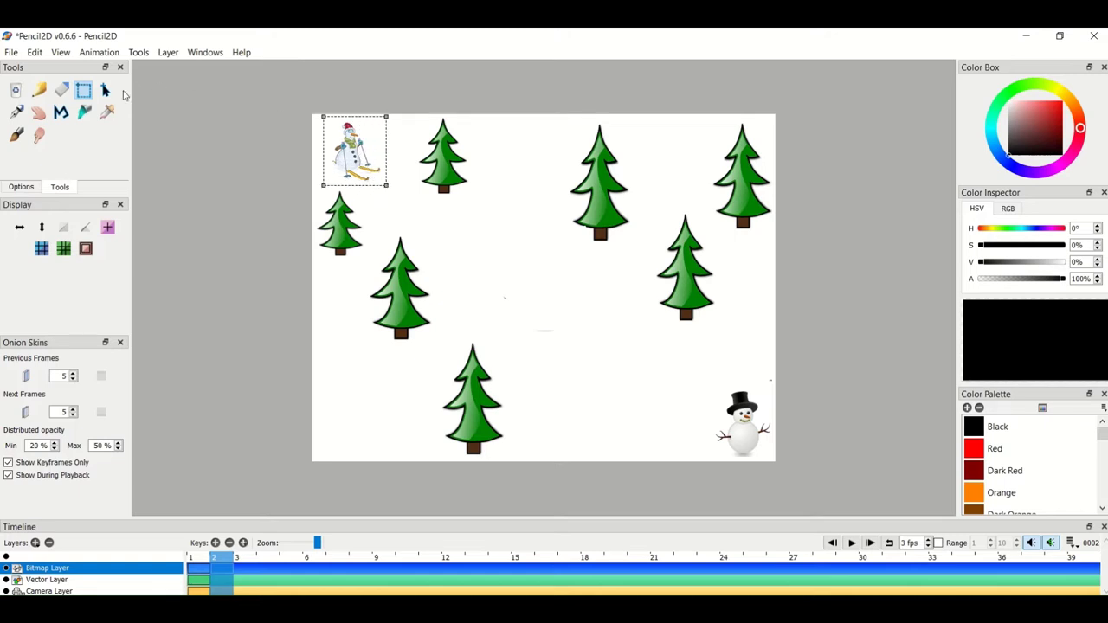
click(105, 90)
drag(362, 147, 402, 188)
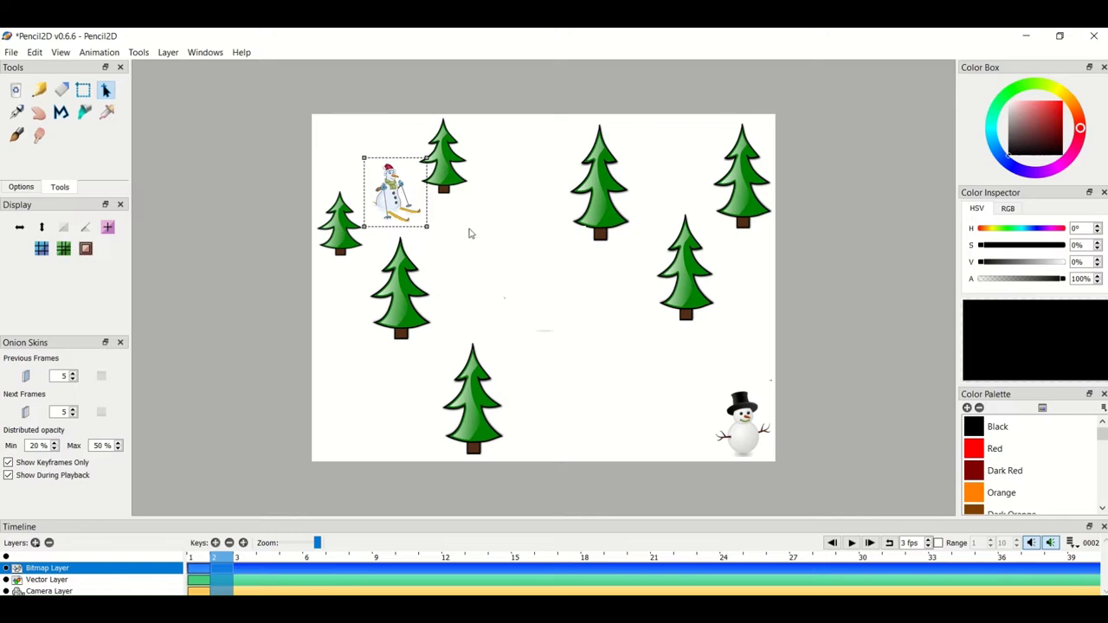
click(487, 251)
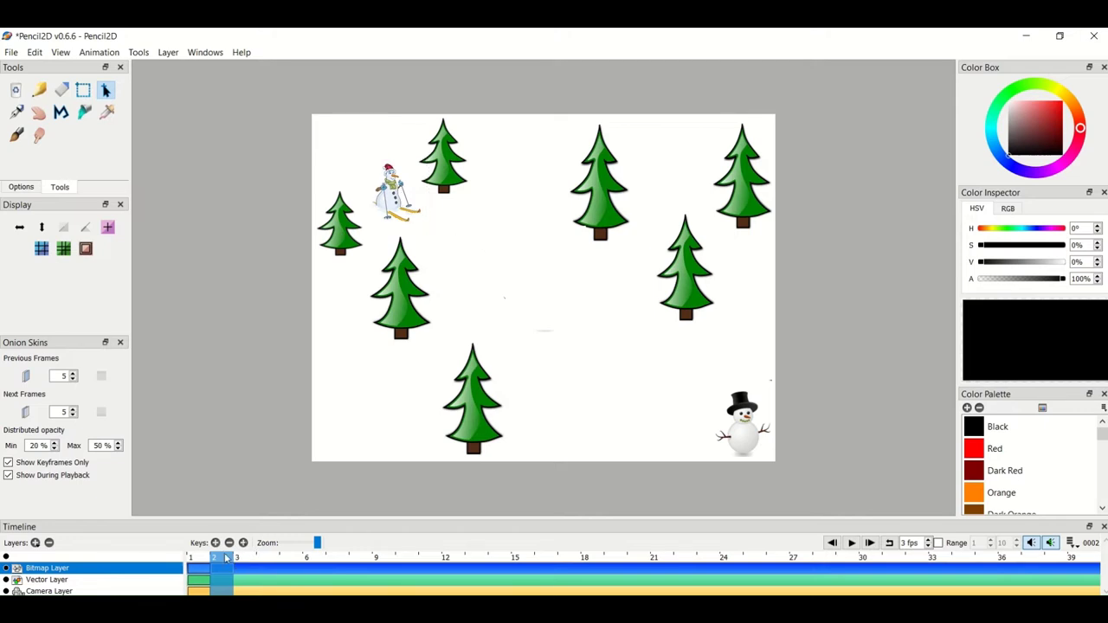
- Copy the scene from frame 2 and paste it into a new keyframe at frame 3 of the Bitmap Layer
click(35, 53)
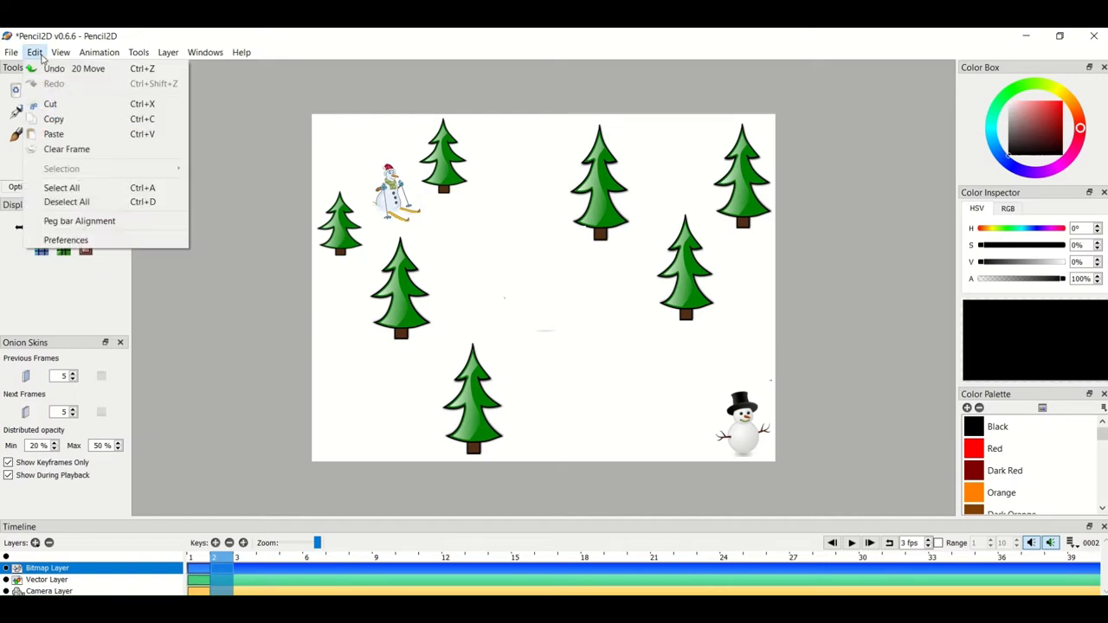
click(57, 122)
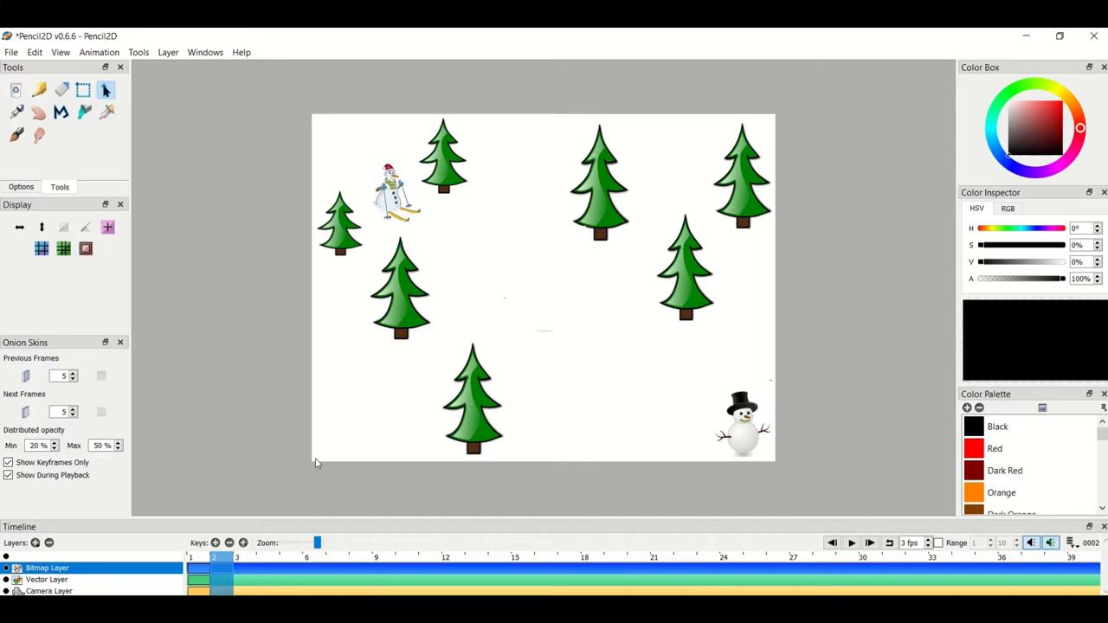
click(216, 543)
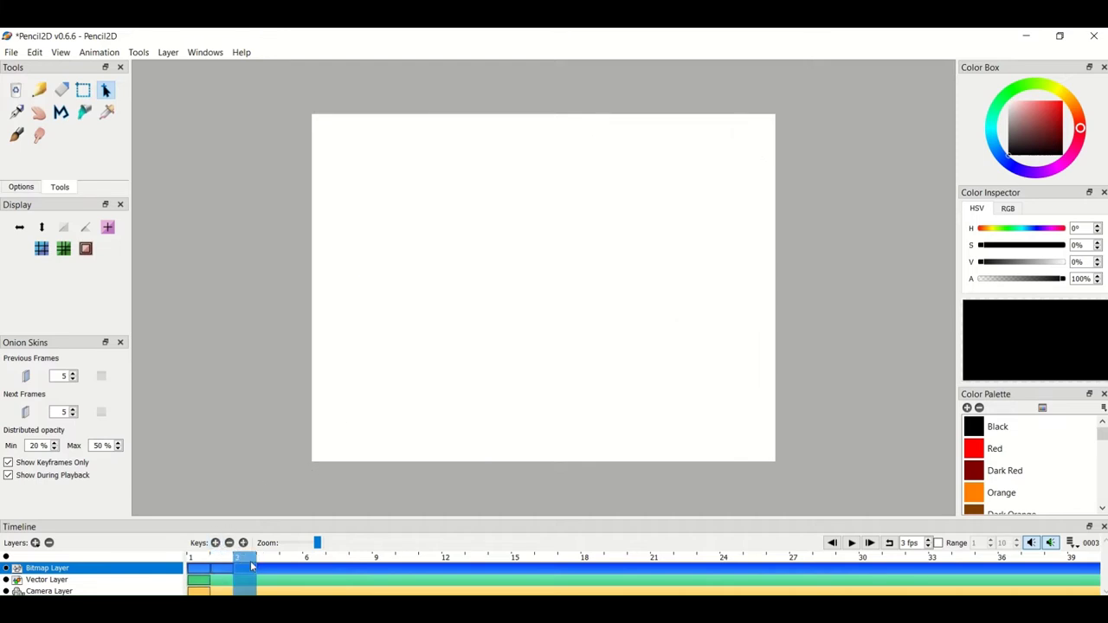
click(35, 52)
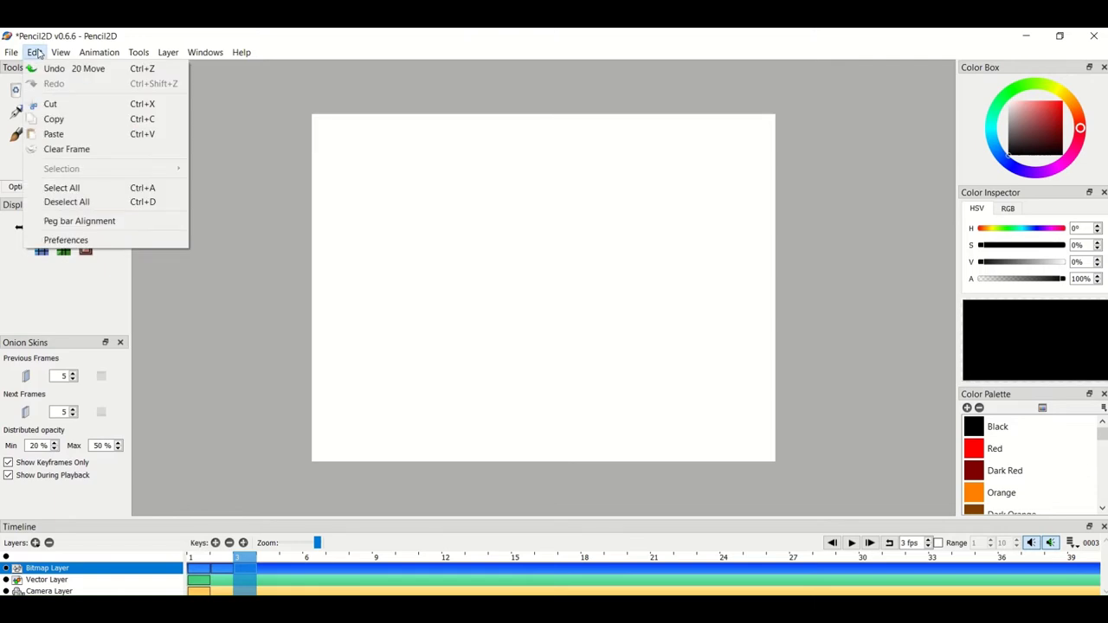
click(53, 135)
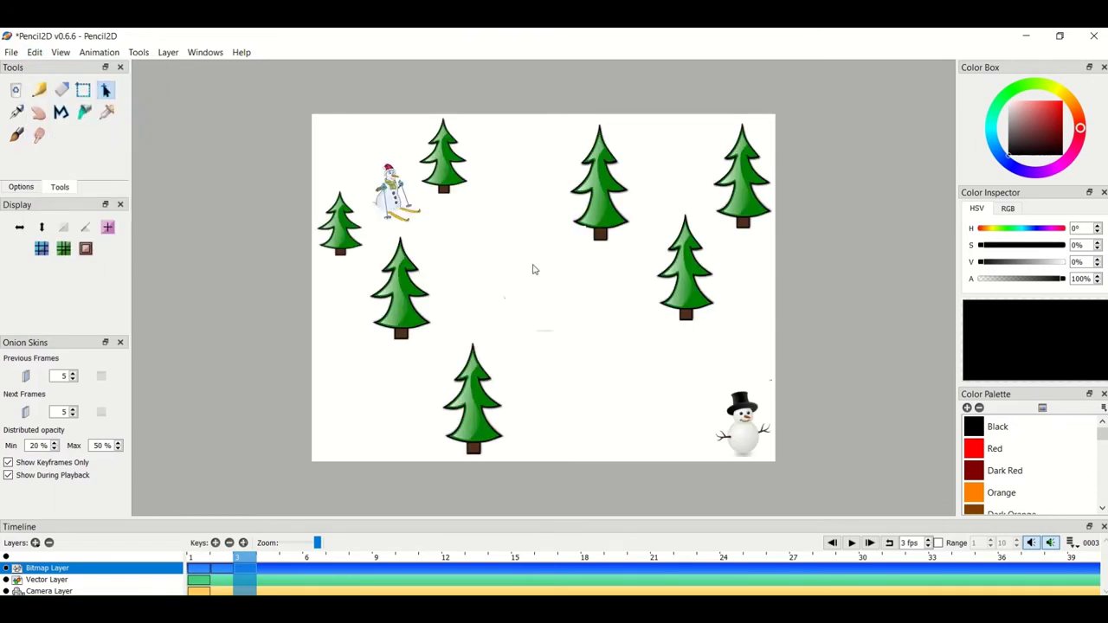
- On frame 3, move the skiing snowman diagonally down and right to just below the tree nearest the top of the slope
click(83, 90)
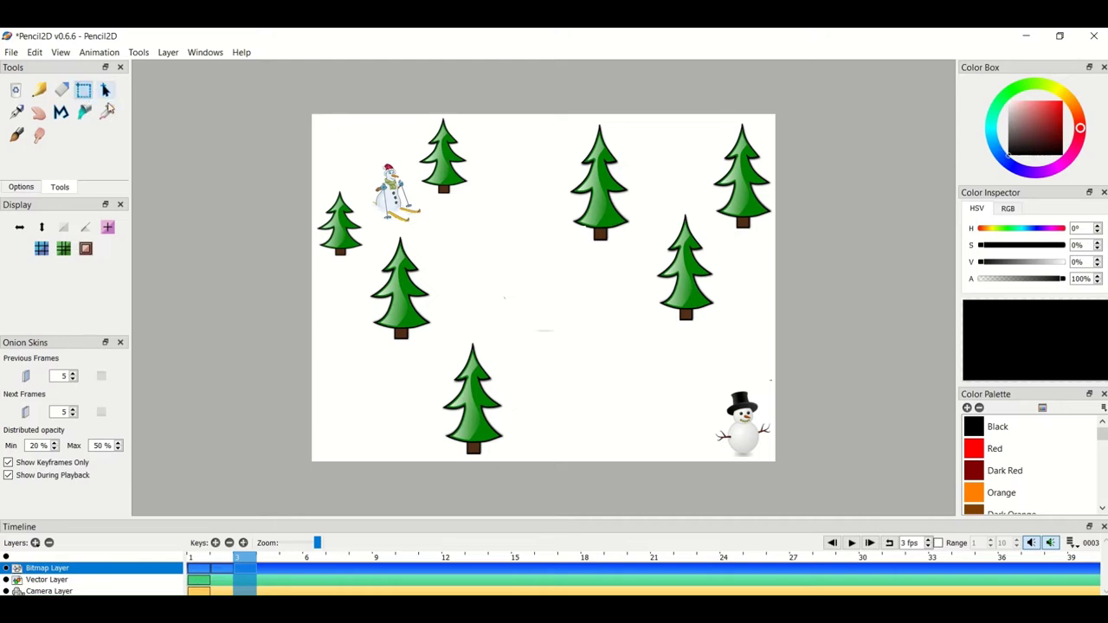
drag(364, 161, 424, 224)
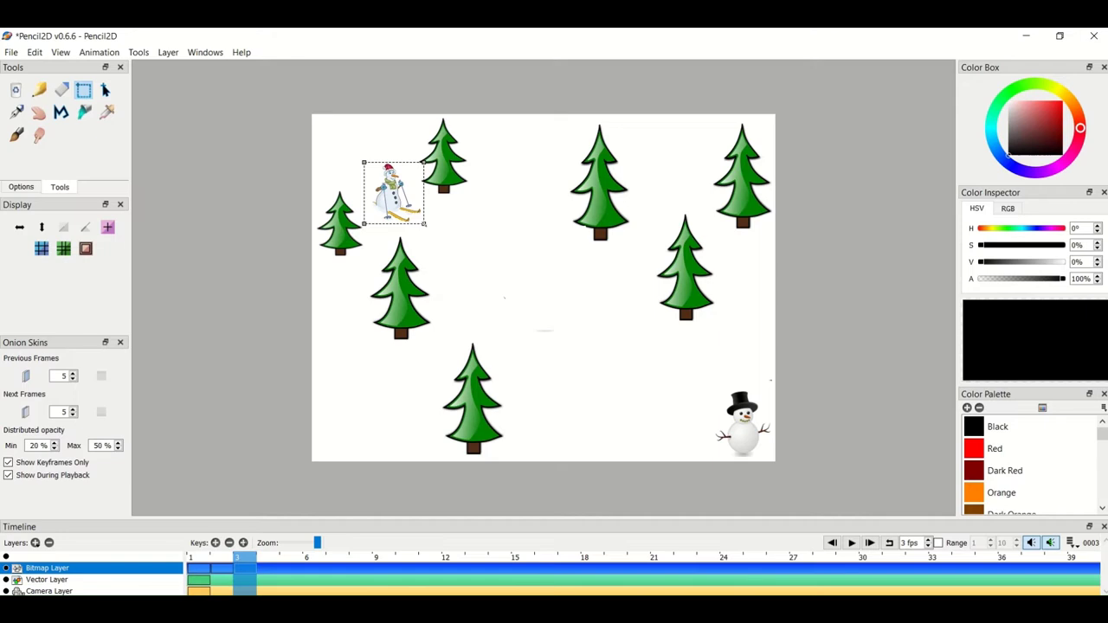
click(106, 91)
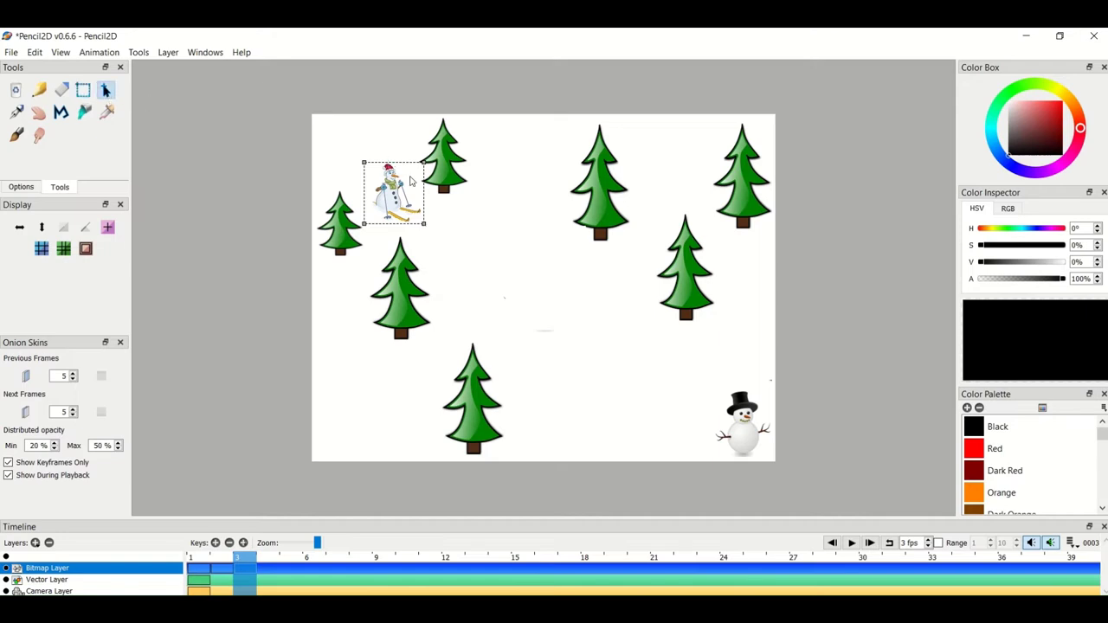
drag(402, 187, 460, 234)
click(523, 236)
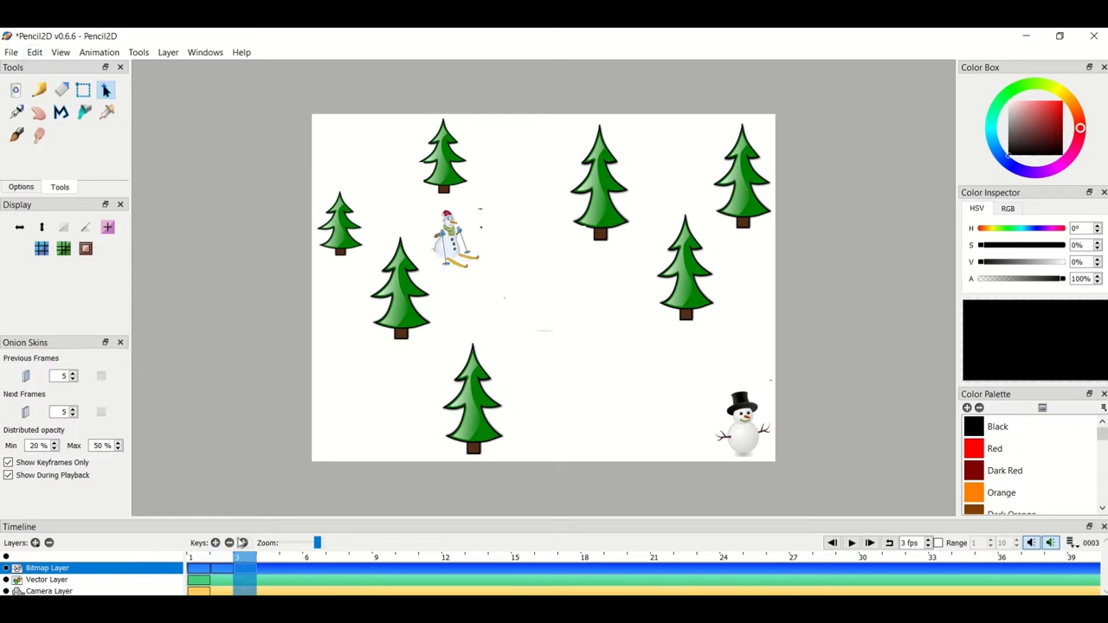
- Copy the scene from frame 3 and paste it into a new keyframe at frame 4 of the Bitmap Layer
click(34, 53)
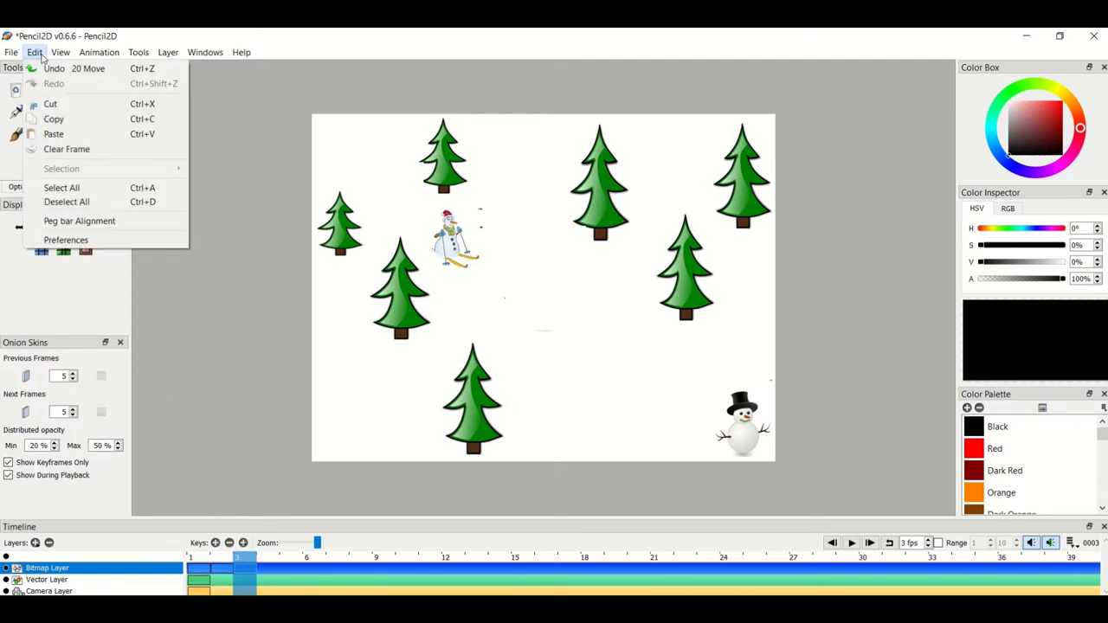
click(54, 119)
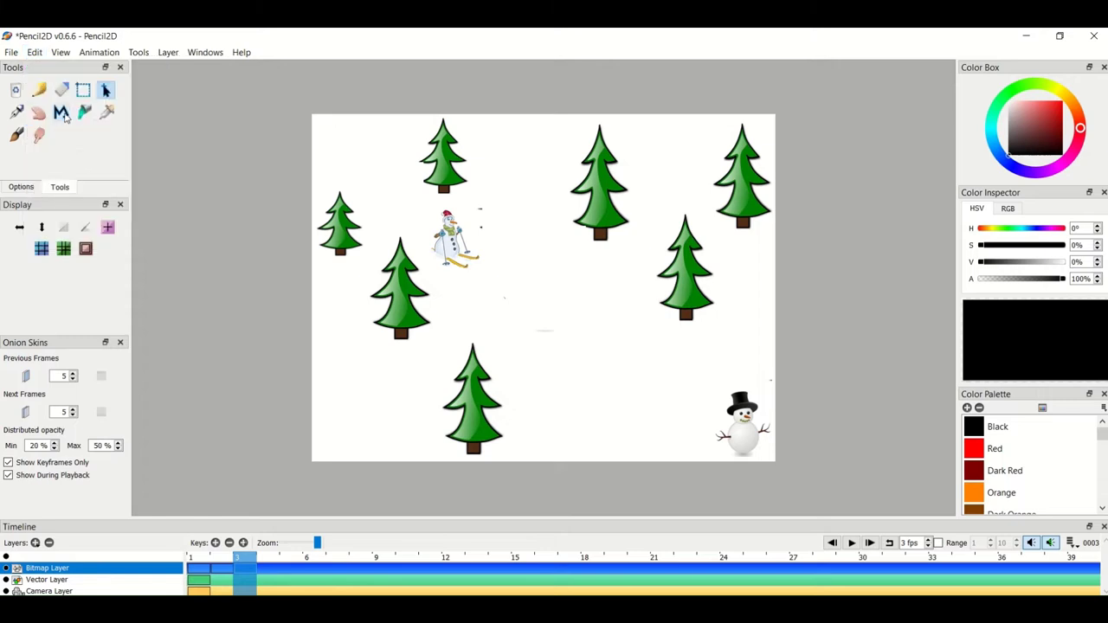
click(216, 543)
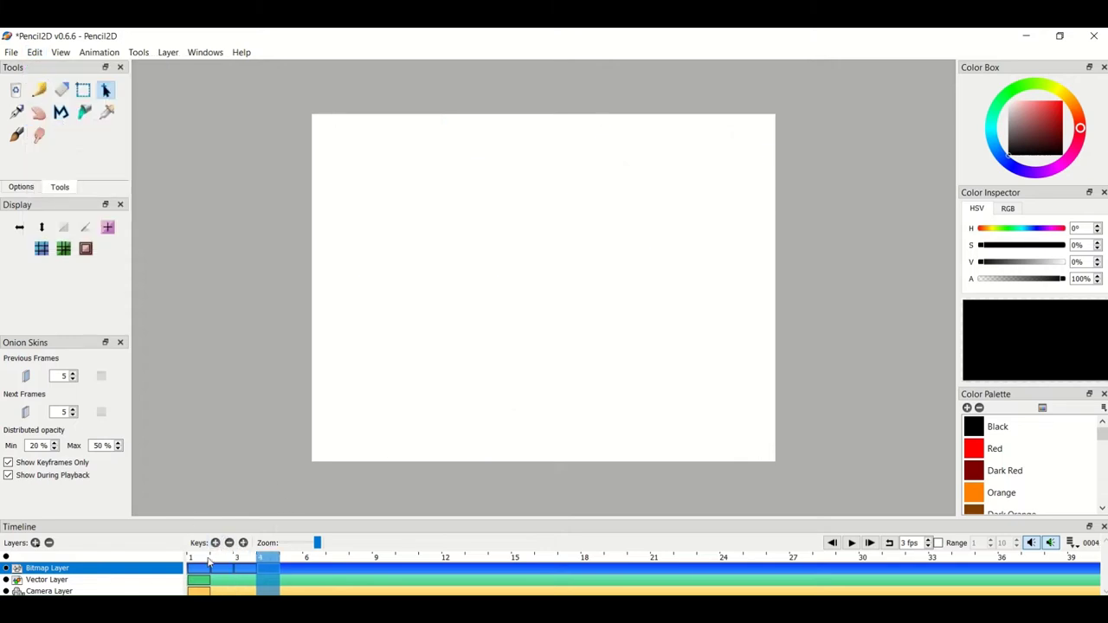
click(35, 53)
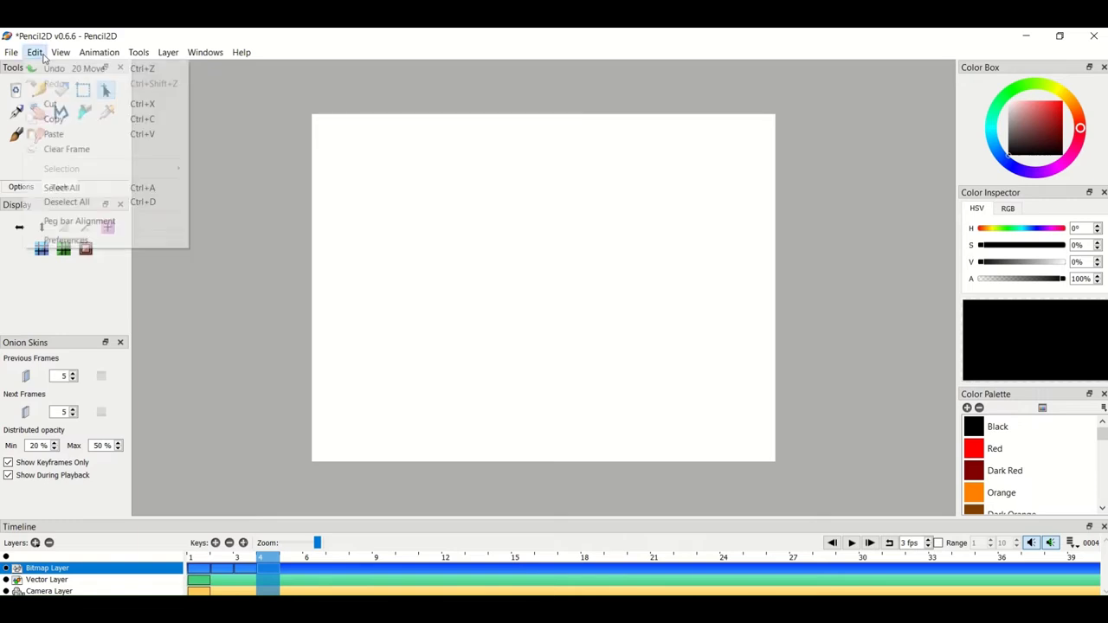
click(57, 135)
- On frame 4, move the skiing snowman diagonally down and right into the open snow above the lowest tree
click(84, 93)
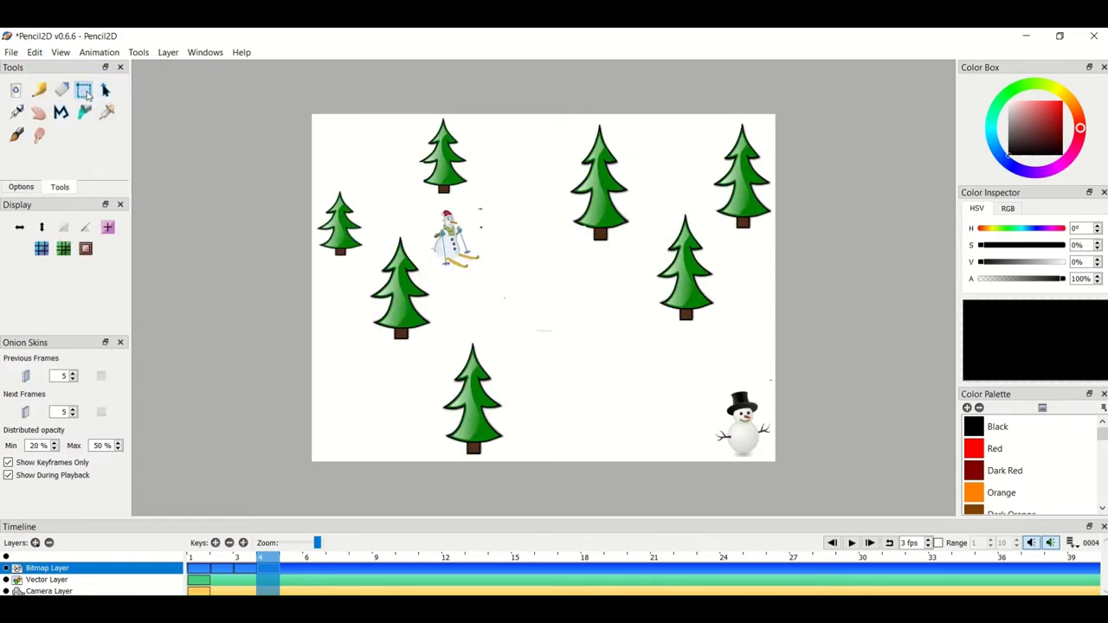
drag(427, 204, 483, 276)
click(106, 90)
drag(474, 227, 511, 270)
click(592, 313)
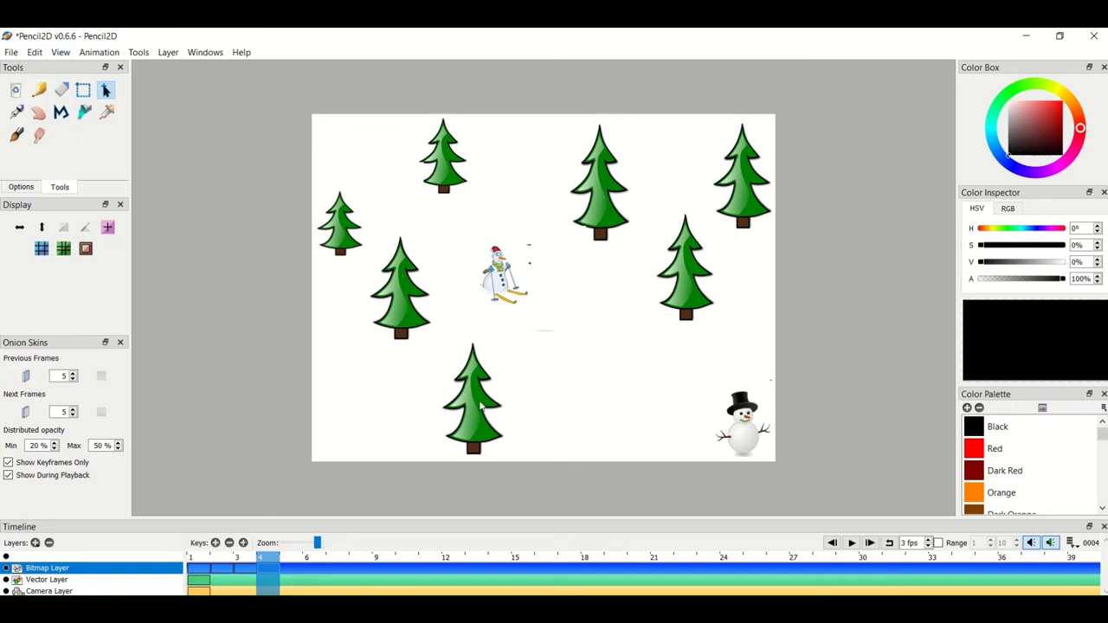
- Copy the scene from frame 4 and paste it into a new keyframe at frame 5 of the Bitmap Layer
click(35, 52)
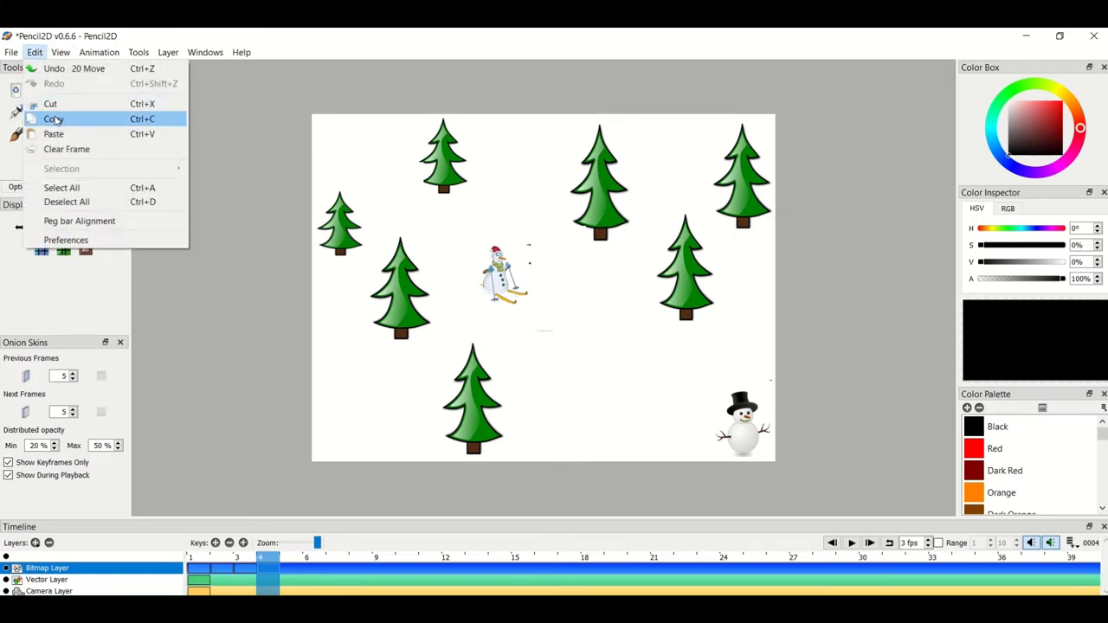
click(53, 120)
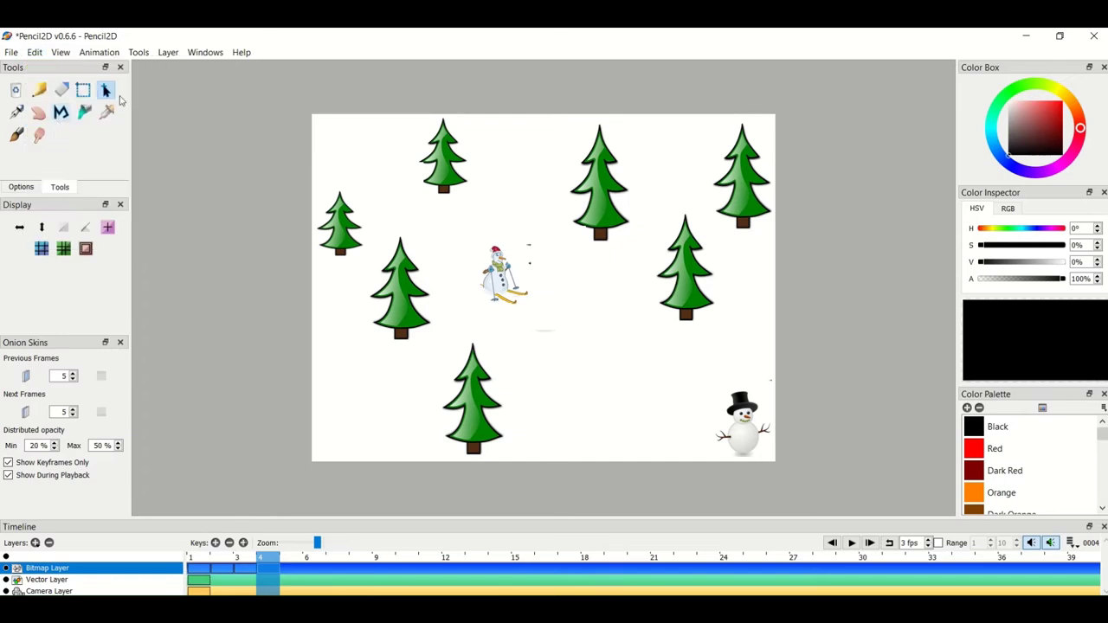
click(215, 542)
click(35, 52)
mouse_move(98, 52)
mouse_move(38, 49)
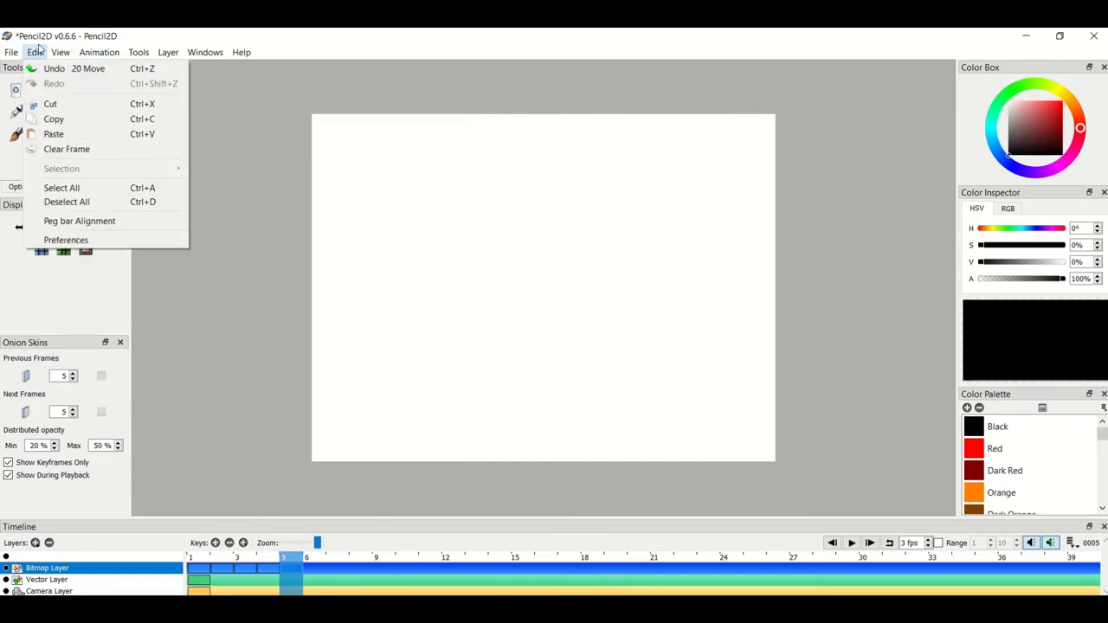
click(55, 134)
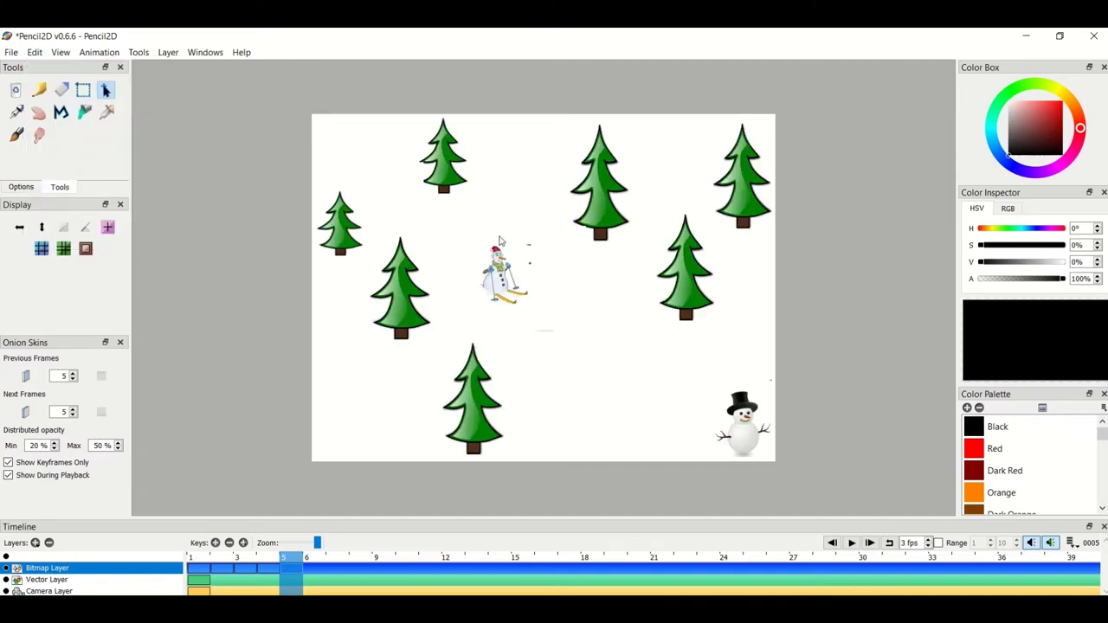
- On frame 5, move the skiing snowman diagonally down and right to just below the centre of the canvas
click(83, 90)
drag(479, 242, 537, 308)
click(104, 90)
drag(495, 262, 566, 315)
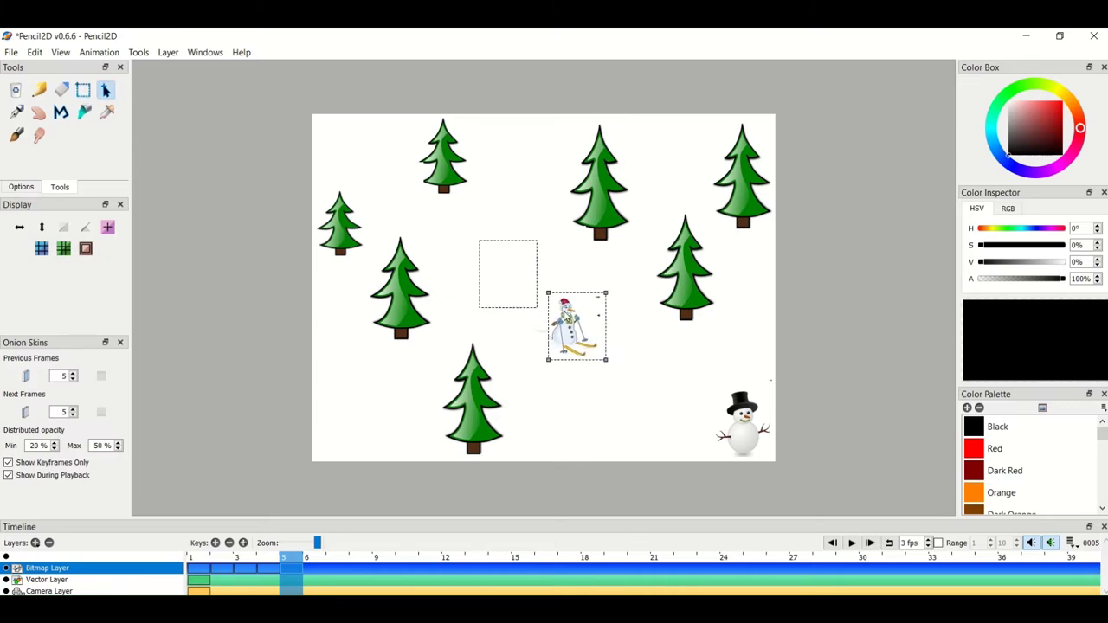
click(509, 185)
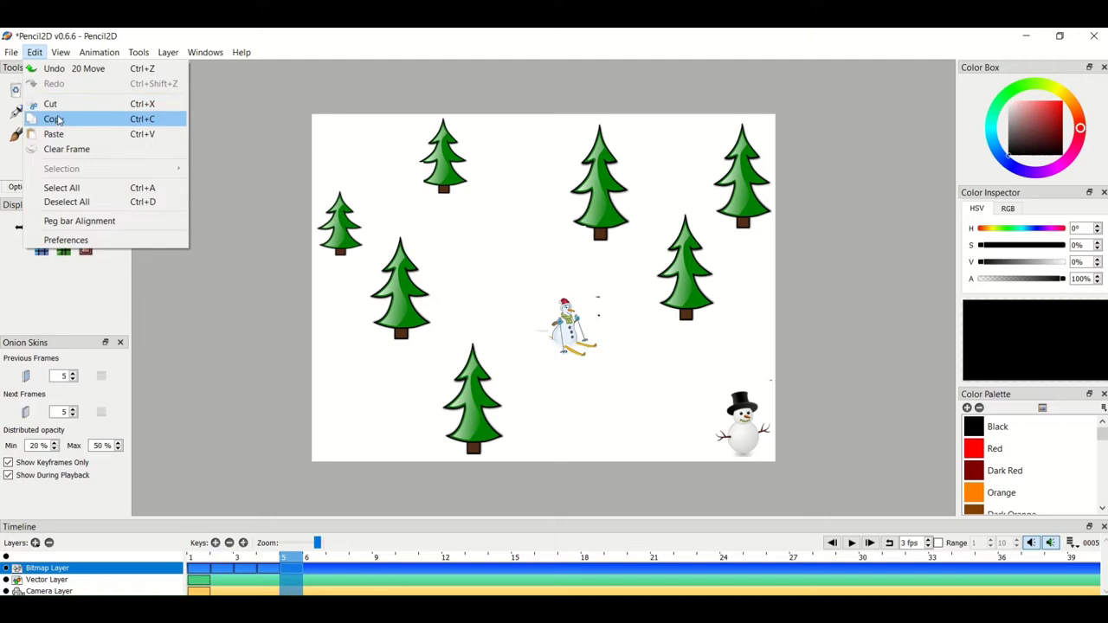
- Copy the scene from frame 5 and paste it into a new keyframe at frame 6 of the Bitmap Layer
click(54, 118)
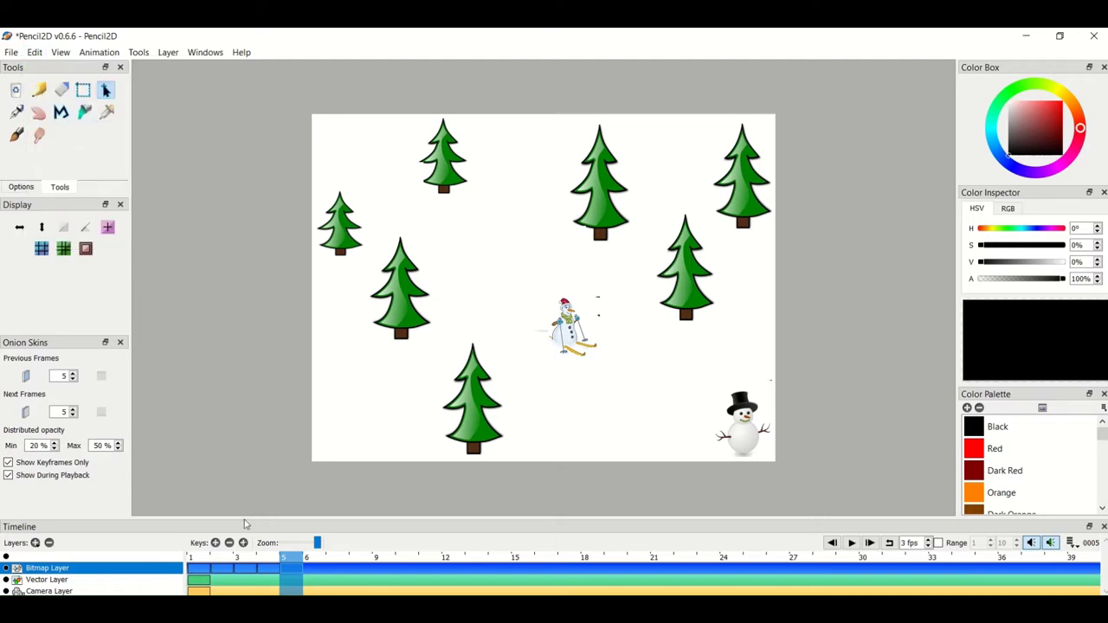
click(216, 543)
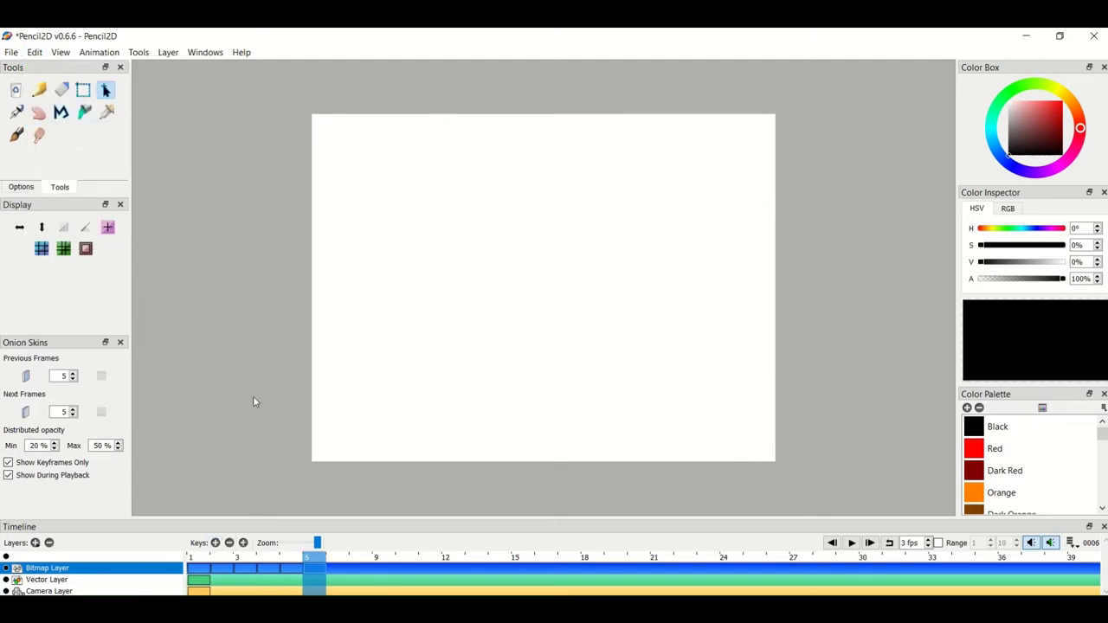
click(35, 52)
click(64, 133)
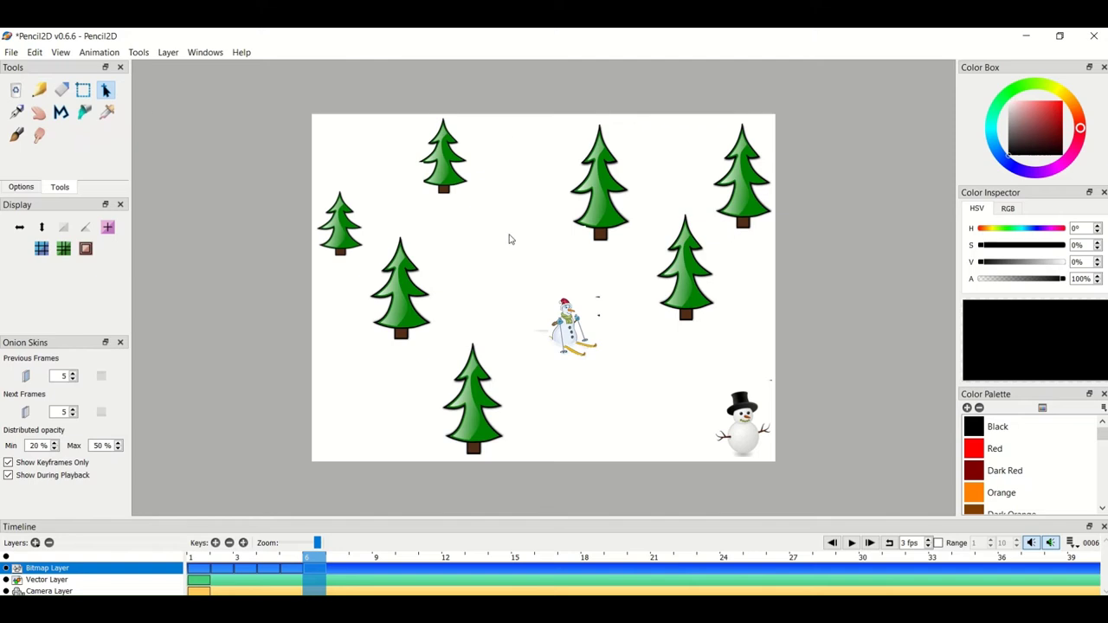
- On frame 6, move the skiing snowman a short way diagonally down and right towards the top-hat snowman
click(83, 90)
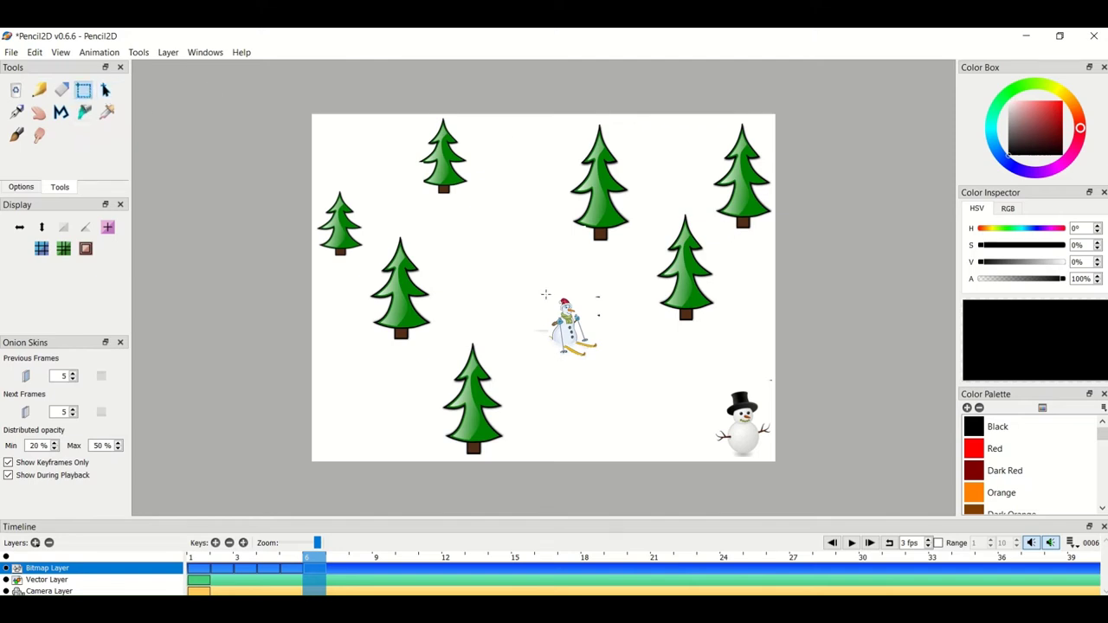
drag(545, 291, 599, 363)
click(106, 90)
drag(587, 313, 627, 352)
click(537, 265)
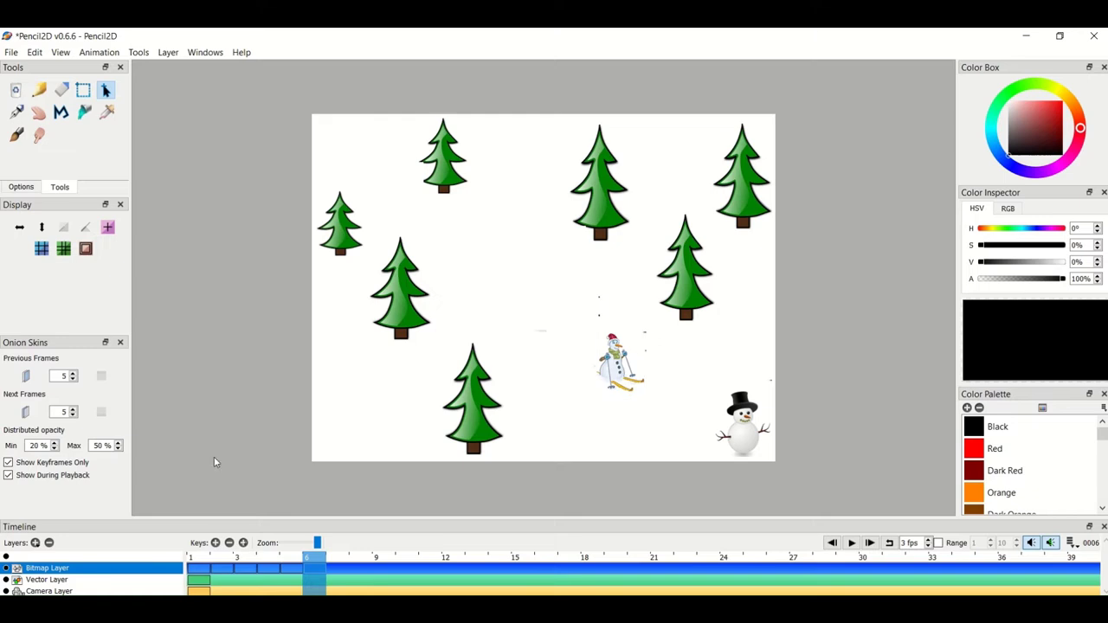
- Copy the scene from frame 6 and paste it into a new keyframe at frame 7 of the Bitmap Layer
click(33, 52)
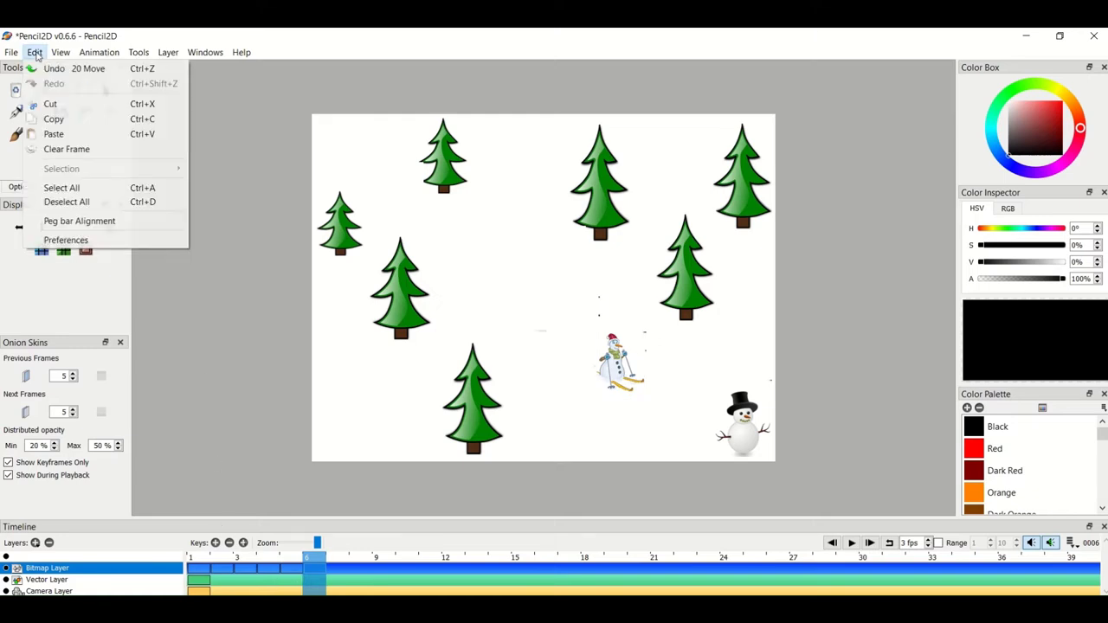
click(54, 119)
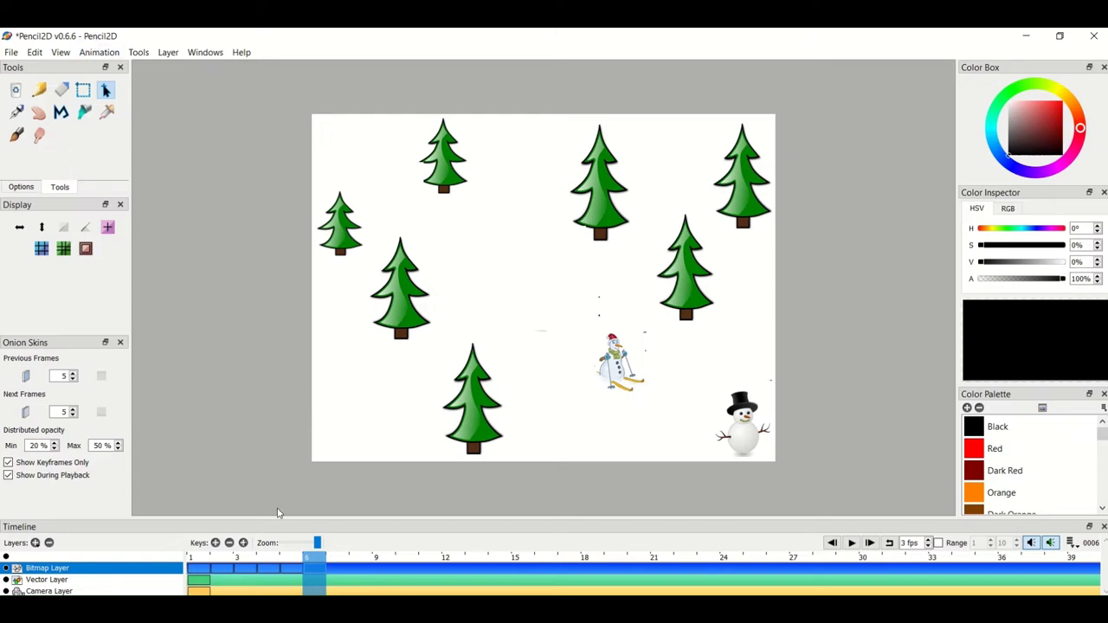
click(216, 543)
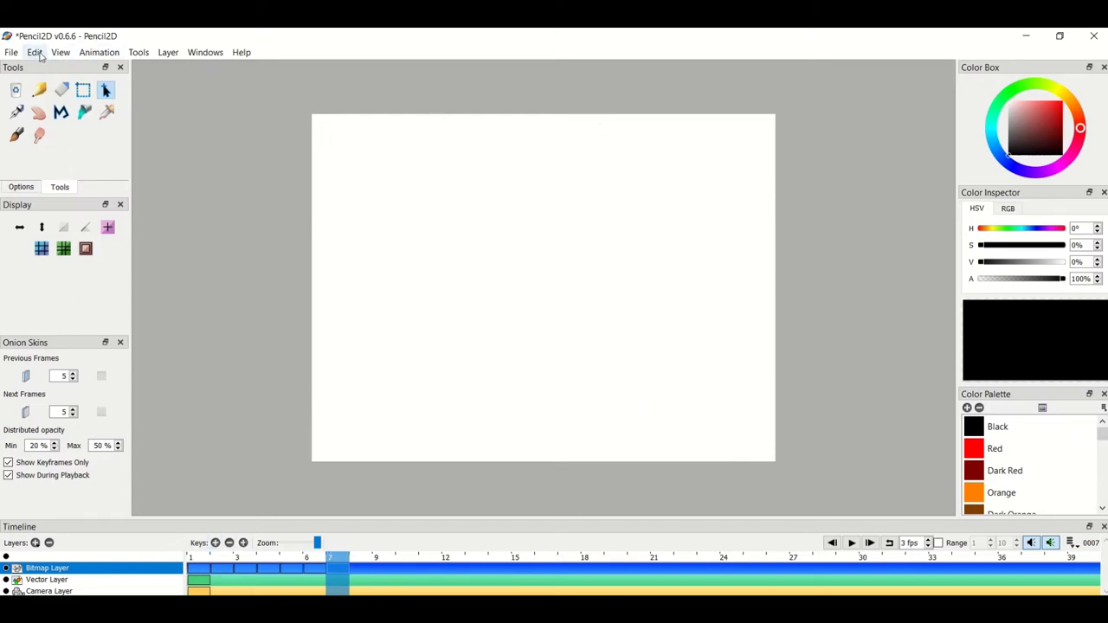
click(33, 52)
mouse_move(60, 52)
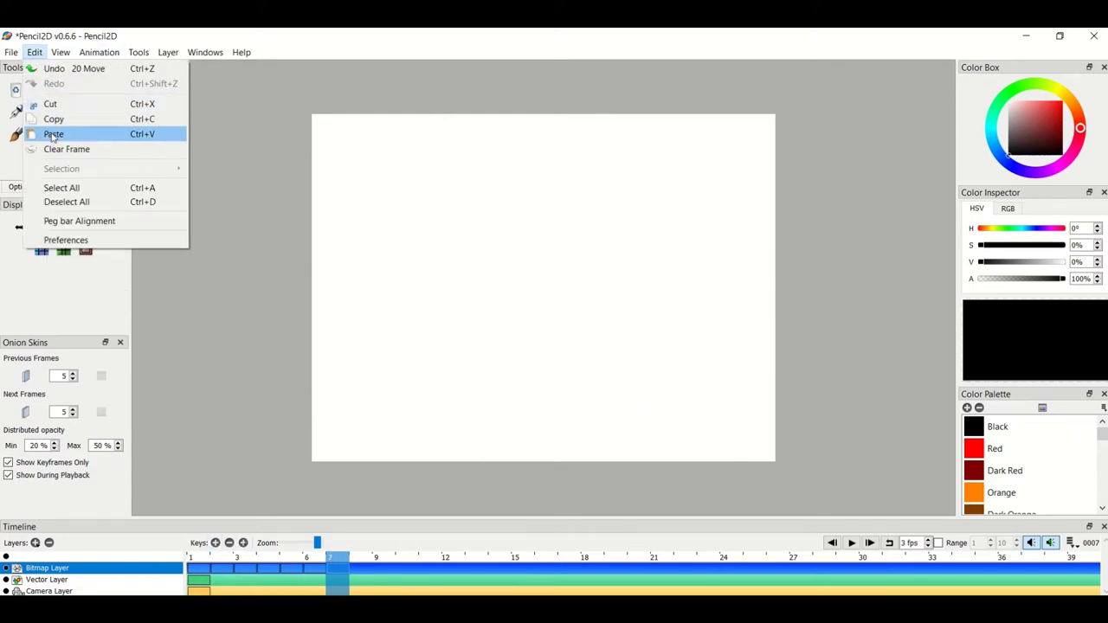
click(54, 134)
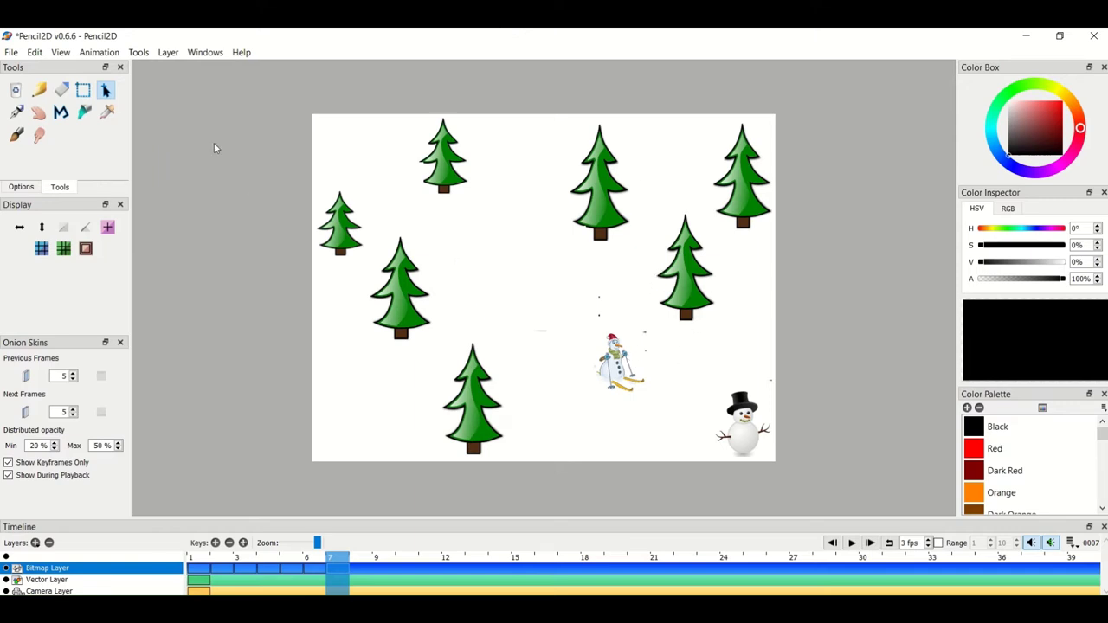
- On frame 7, move the skiing snowman down and right until it stands right beside the top-hat snowman
click(83, 90)
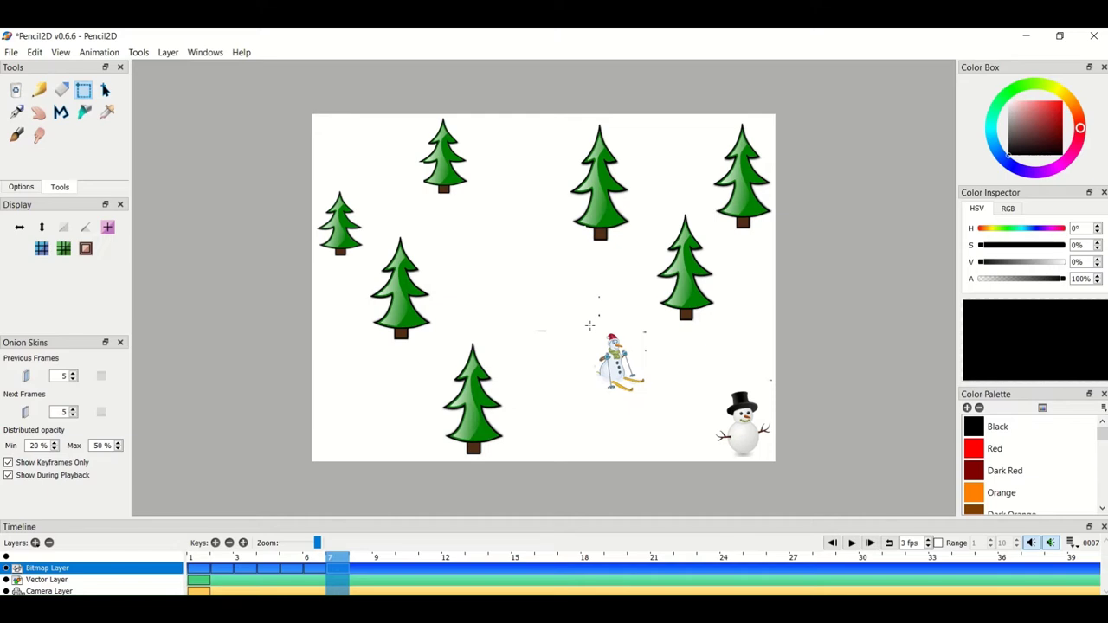
drag(593, 325, 653, 397)
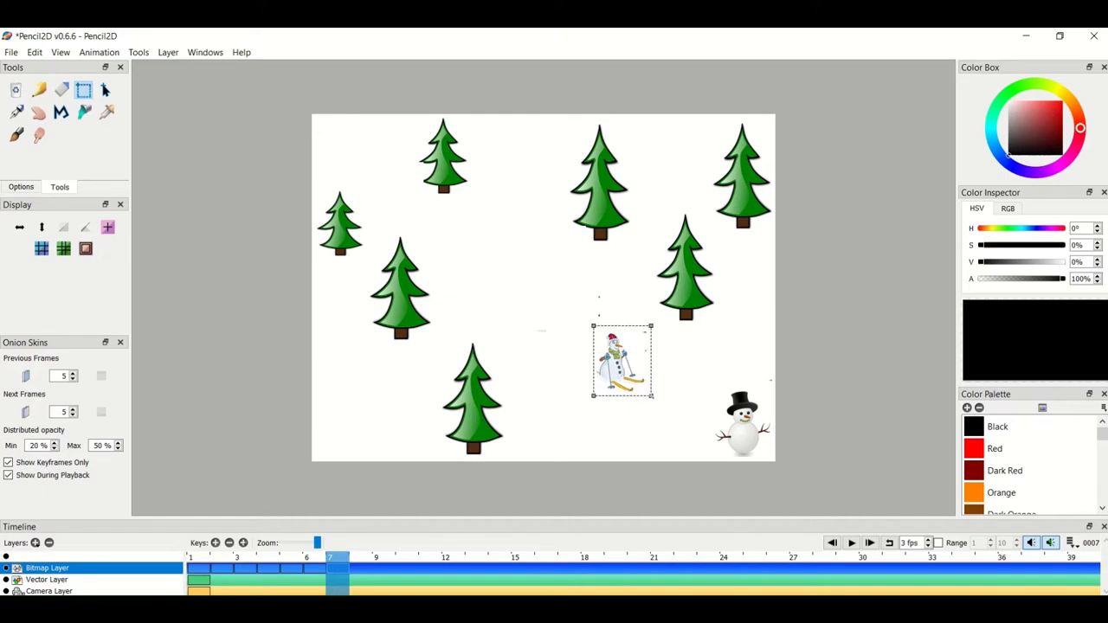
click(106, 90)
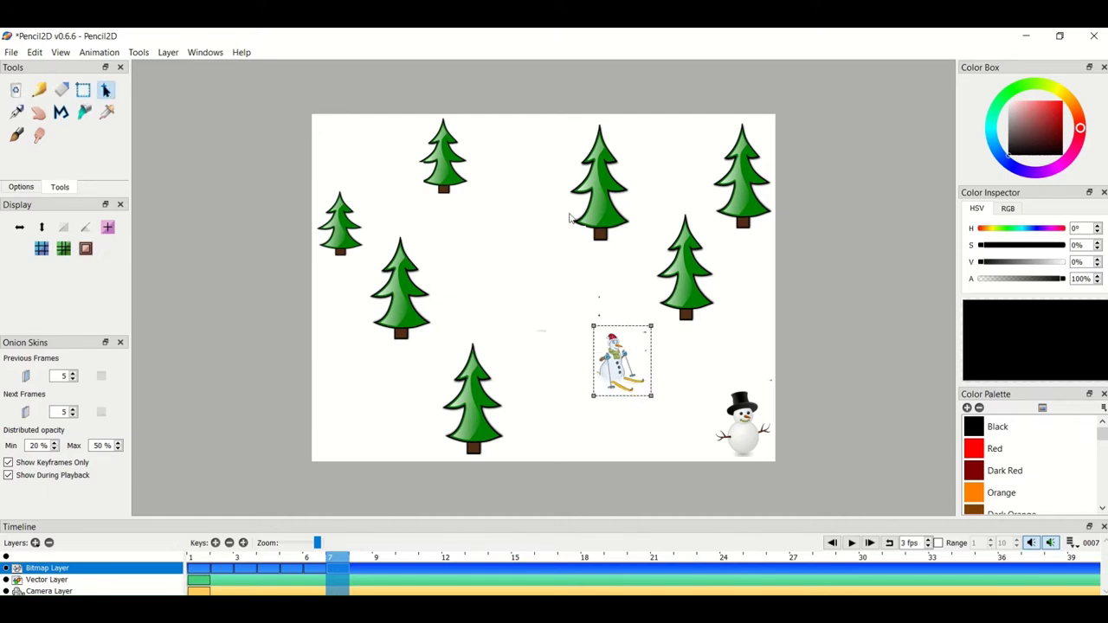
drag(635, 344, 689, 381)
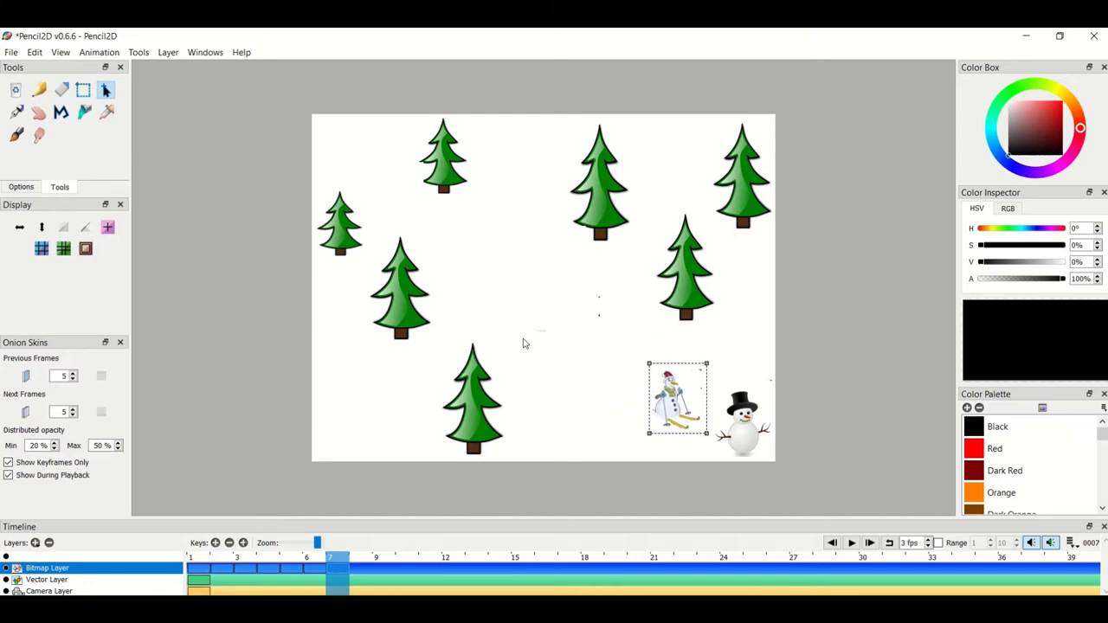
click(524, 297)
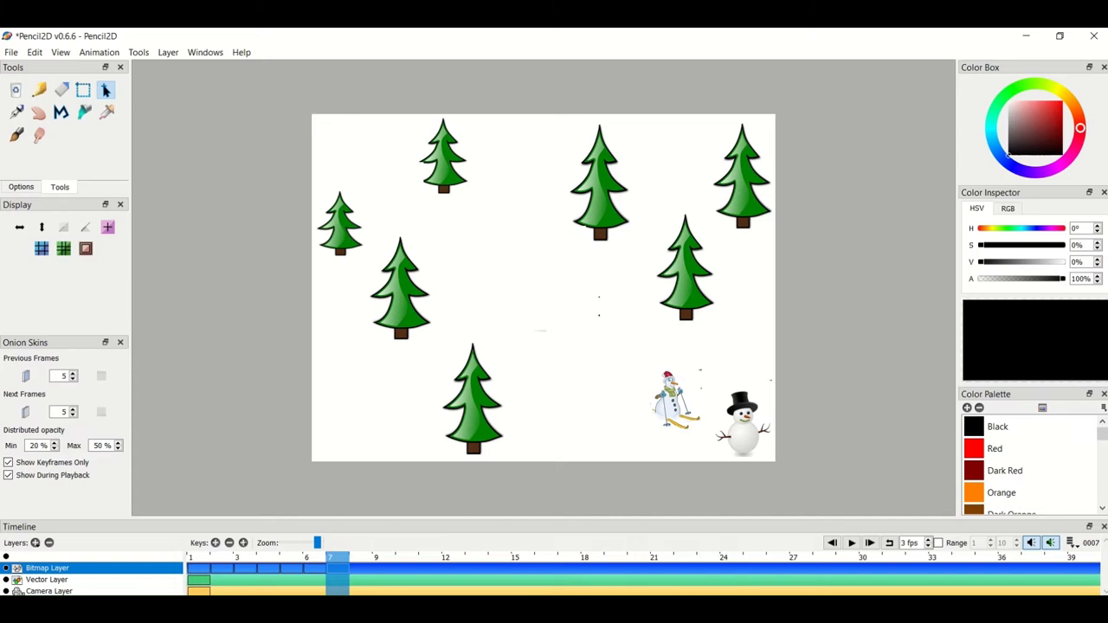
- Go to frame 1 of the Bitmap Layer and set the Brush tool's colour to Light Grey from the palette
click(198, 557)
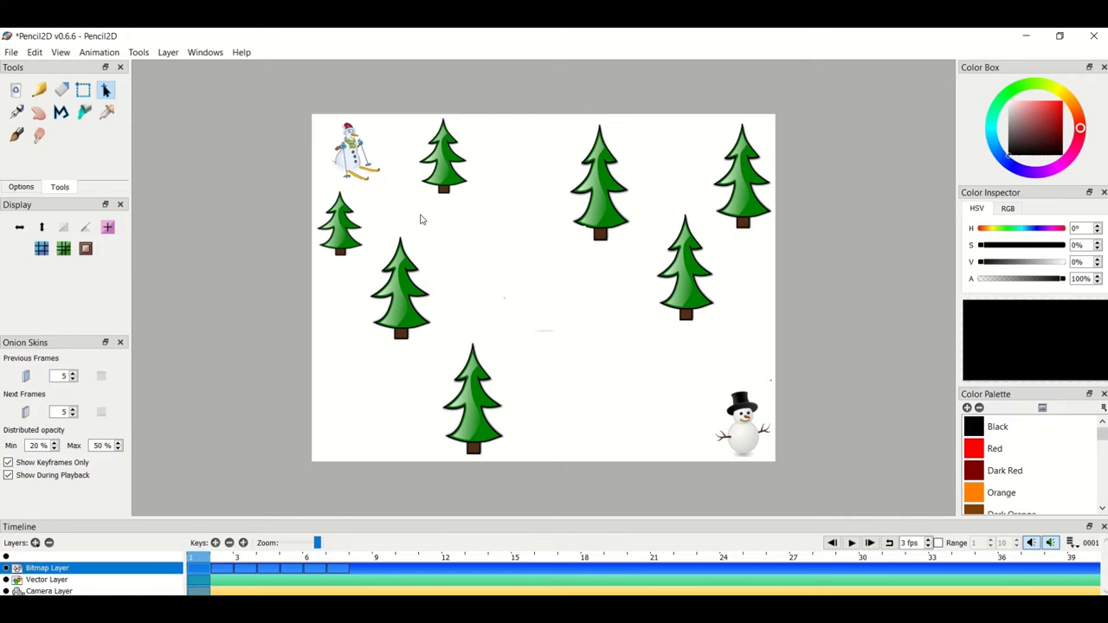
click(16, 135)
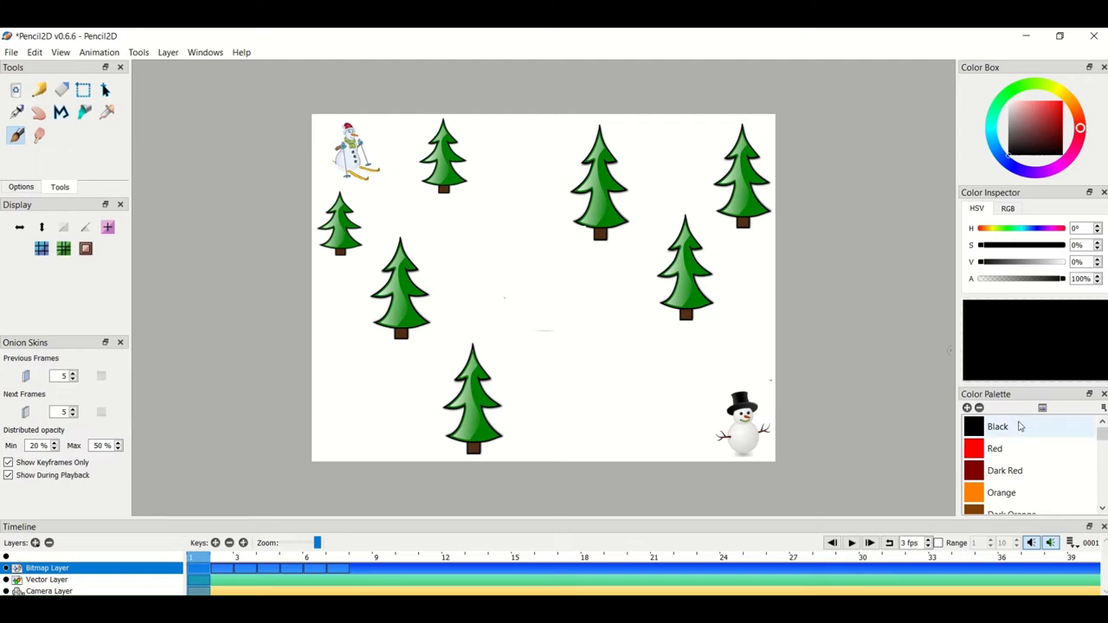
scroll(1023, 430, down, 4)
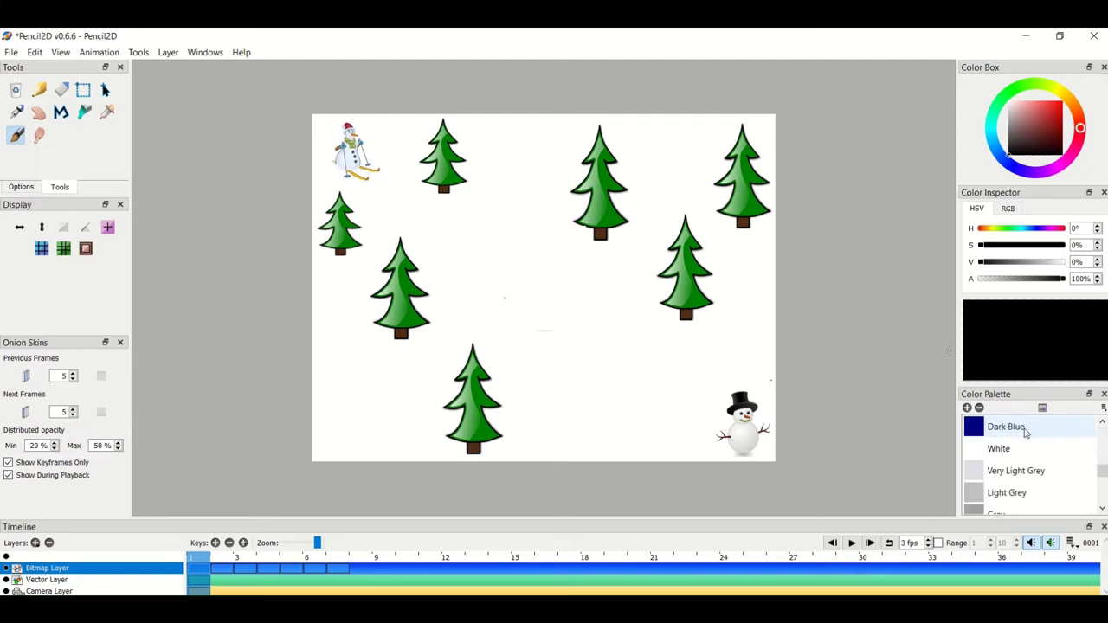
scroll(1025, 432, down, 3)
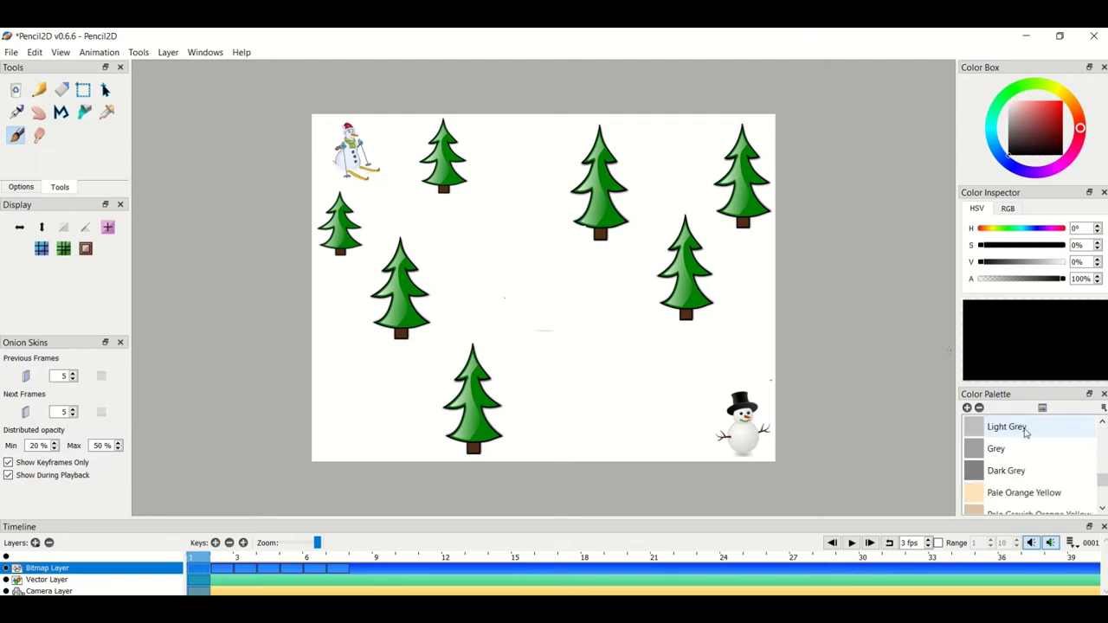
click(982, 450)
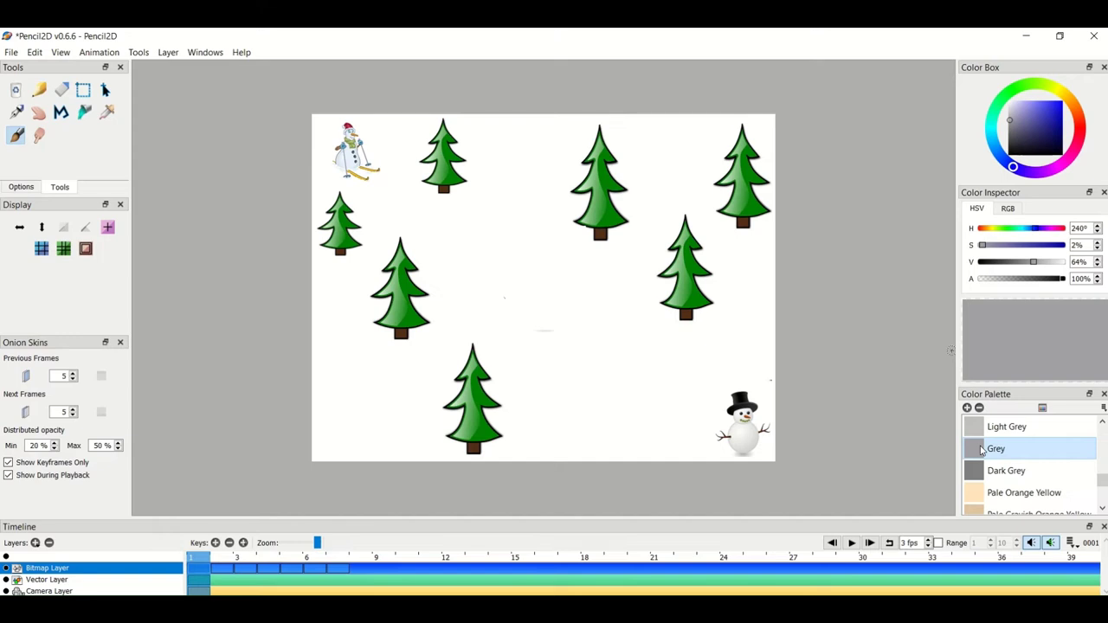
click(980, 430)
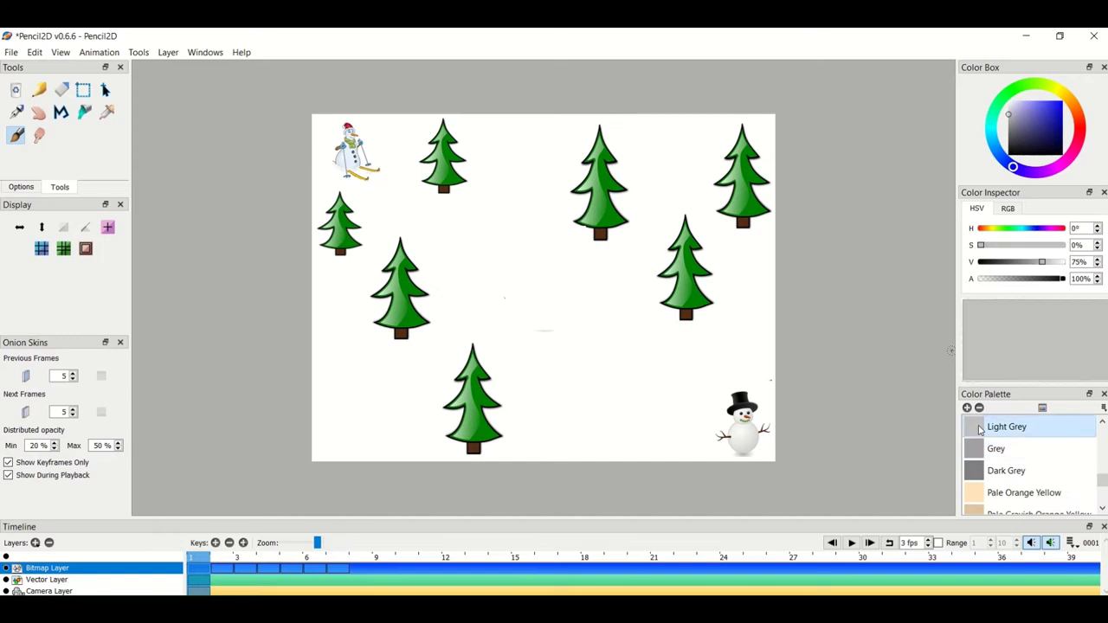
- Paint scattered light grey snowflake dots in the empty areas around the trees and snowmen on frame 1
click(400, 205)
click(502, 165)
click(523, 210)
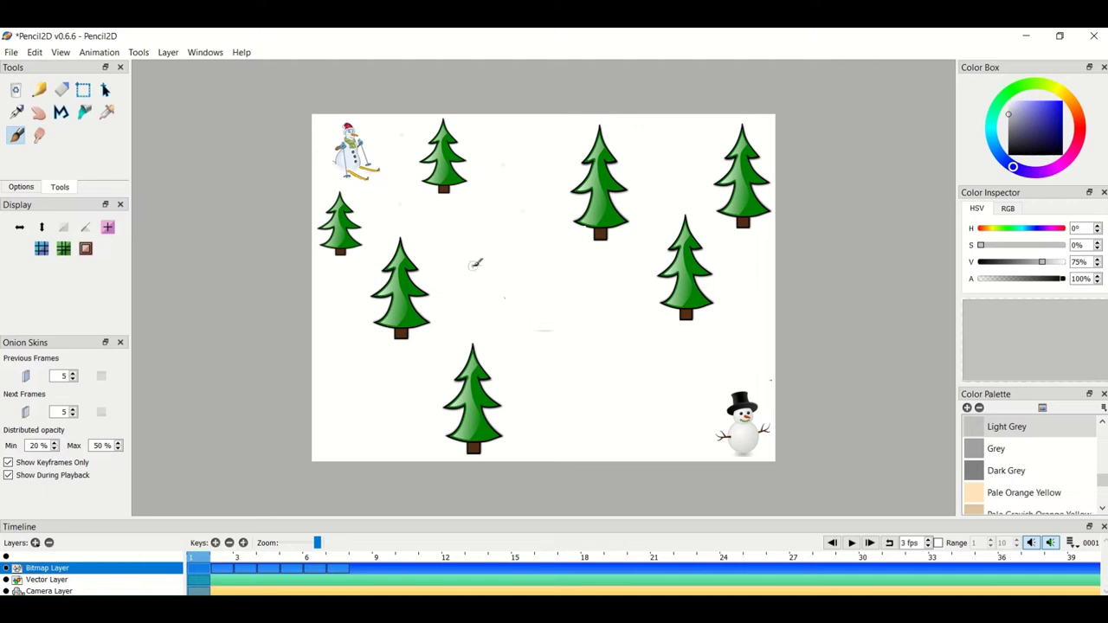
click(686, 146)
click(643, 230)
click(581, 287)
click(522, 251)
click(529, 179)
click(462, 221)
click(355, 321)
click(343, 374)
click(411, 380)
click(554, 408)
click(535, 329)
click(624, 372)
click(719, 358)
click(742, 289)
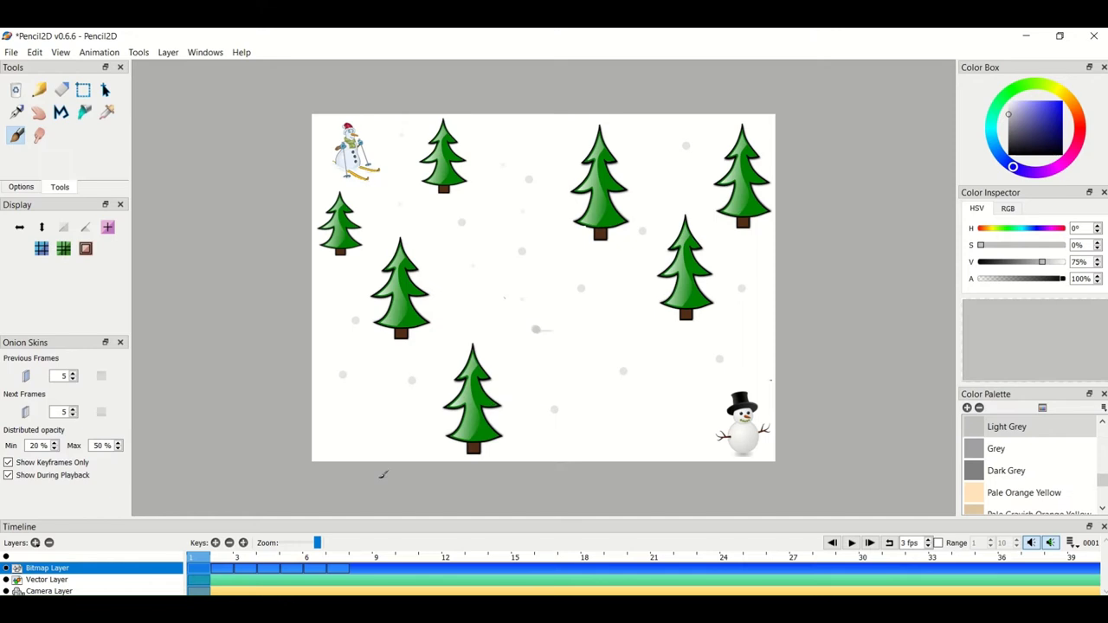
- On frame 2, dab light grey snowflakes across the scene between the trees, in positions different from frame 1
click(222, 563)
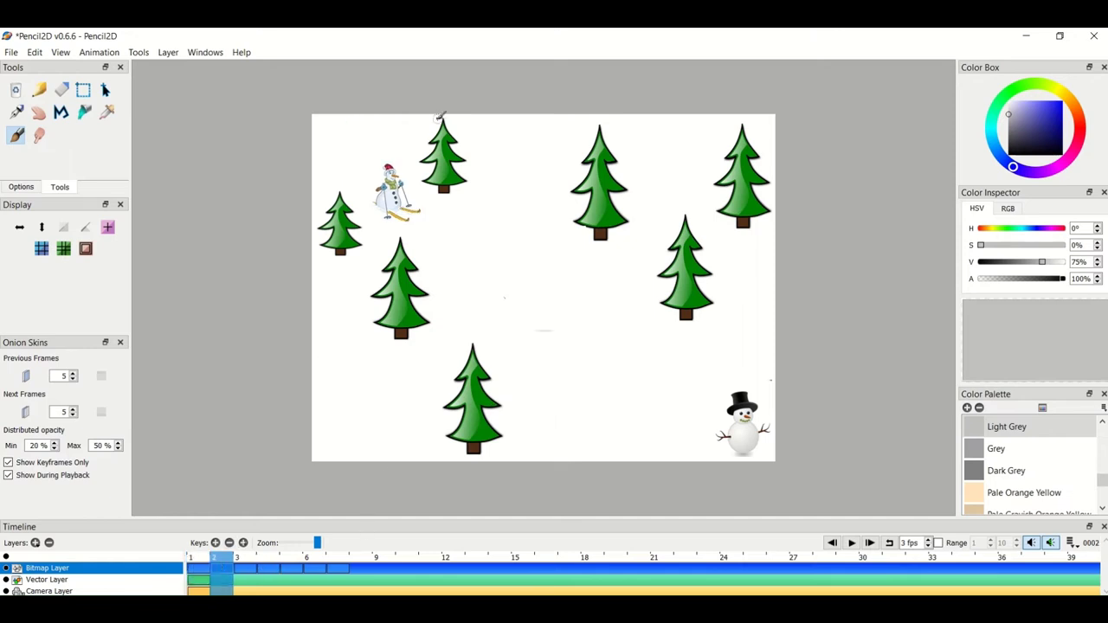
click(345, 144)
click(479, 126)
click(502, 210)
click(484, 241)
click(588, 309)
click(374, 433)
click(358, 352)
click(400, 363)
click(570, 398)
click(543, 298)
click(628, 371)
click(635, 265)
click(674, 154)
click(728, 351)
click(646, 423)
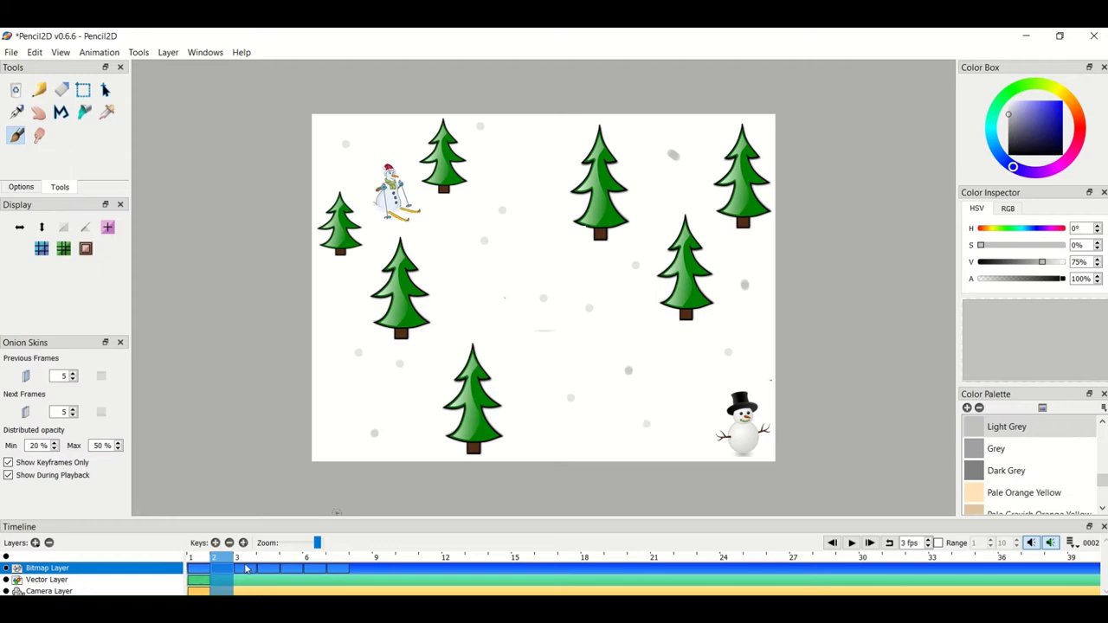
- On frame 3, dab light grey snowflakes around the trees and both snowmen in a new arrangement
click(247, 569)
click(371, 147)
click(351, 272)
click(349, 369)
click(403, 382)
click(513, 284)
click(535, 175)
click(572, 275)
click(603, 357)
click(460, 322)
click(571, 394)
click(666, 389)
click(737, 353)
click(659, 172)
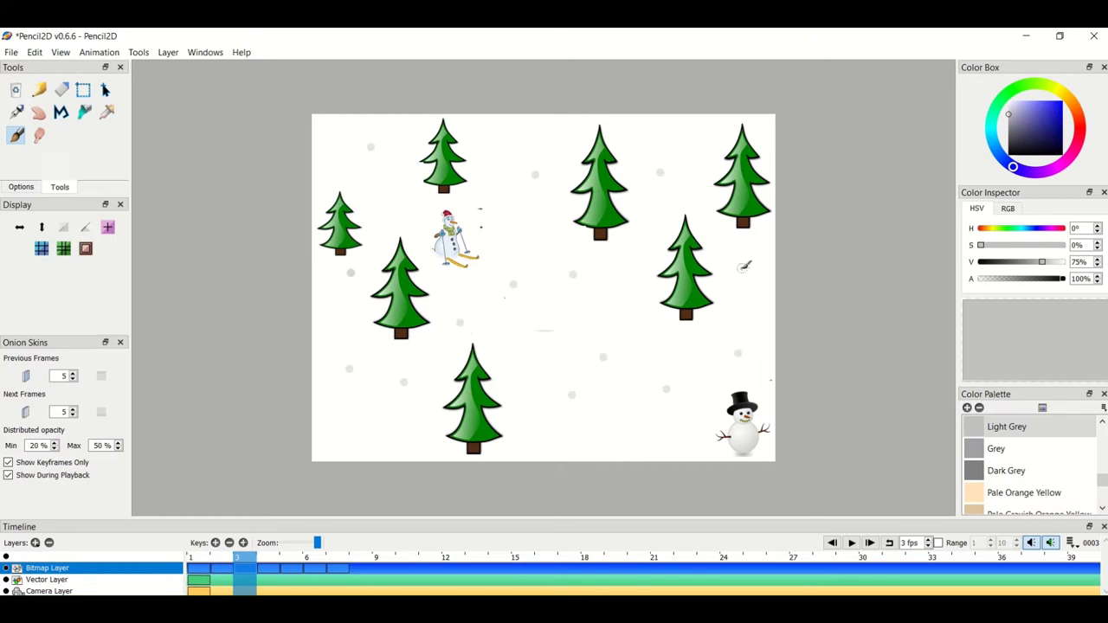
click(741, 268)
- Fill frame 4 with a denser scatter of light grey brush-dot snowflakes across the whole scene
click(277, 558)
click(369, 155)
click(421, 224)
click(542, 144)
click(344, 331)
click(339, 152)
click(393, 202)
click(479, 225)
click(449, 295)
click(537, 357)
click(401, 388)
click(447, 346)
click(551, 394)
click(606, 317)
click(673, 214)
click(653, 161)
click(749, 285)
click(650, 421)
click(747, 336)
click(686, 370)
click(612, 382)
click(350, 418)
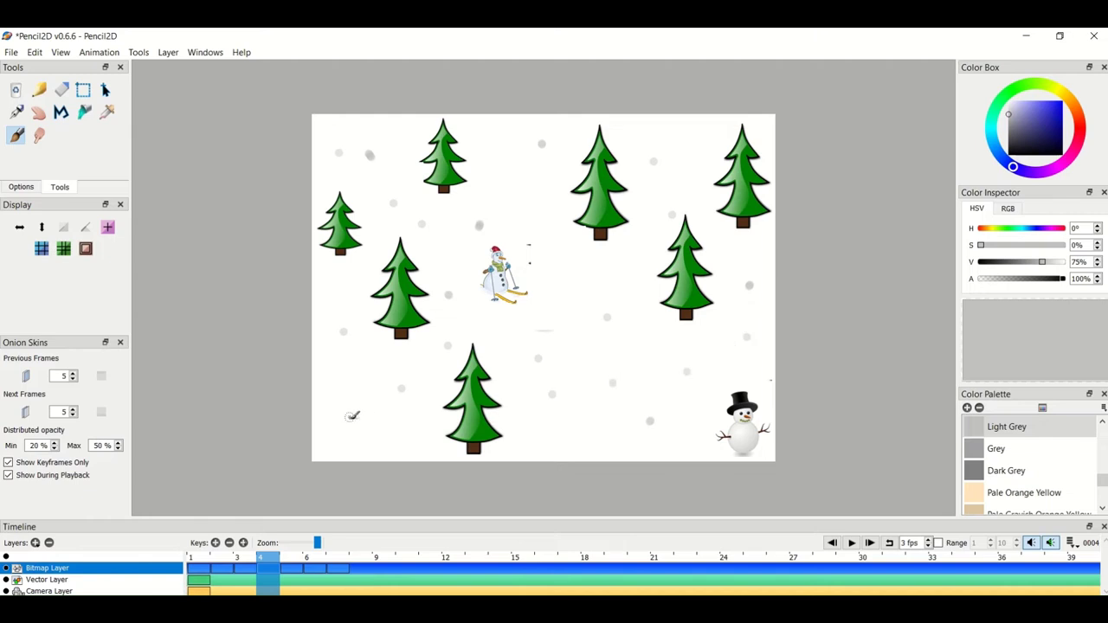
- Cover frame 5 with light grey snowflake dots, including a few over the trees and one short streak above the skier
click(301, 557)
click(349, 139)
click(325, 176)
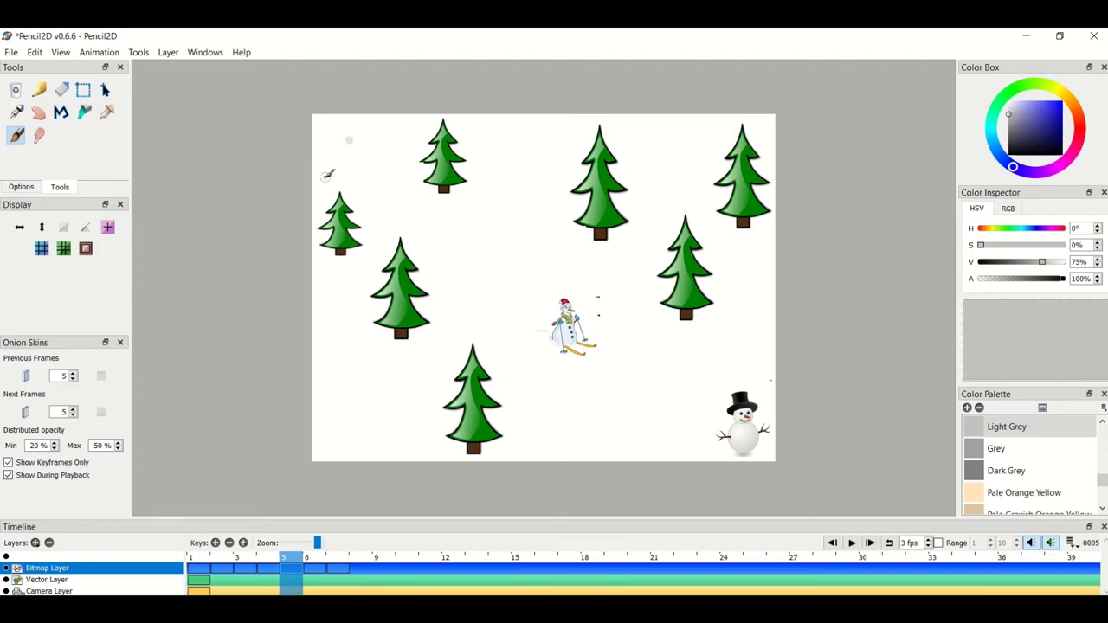
click(347, 352)
click(416, 377)
click(345, 310)
click(335, 400)
click(478, 394)
drag(618, 266, 624, 283)
click(643, 388)
click(766, 334)
click(557, 271)
click(488, 161)
click(452, 271)
click(469, 292)
click(516, 220)
click(649, 157)
click(686, 191)
click(750, 271)
click(699, 350)
click(575, 414)
click(656, 424)
click(692, 401)
click(647, 317)
click(530, 379)
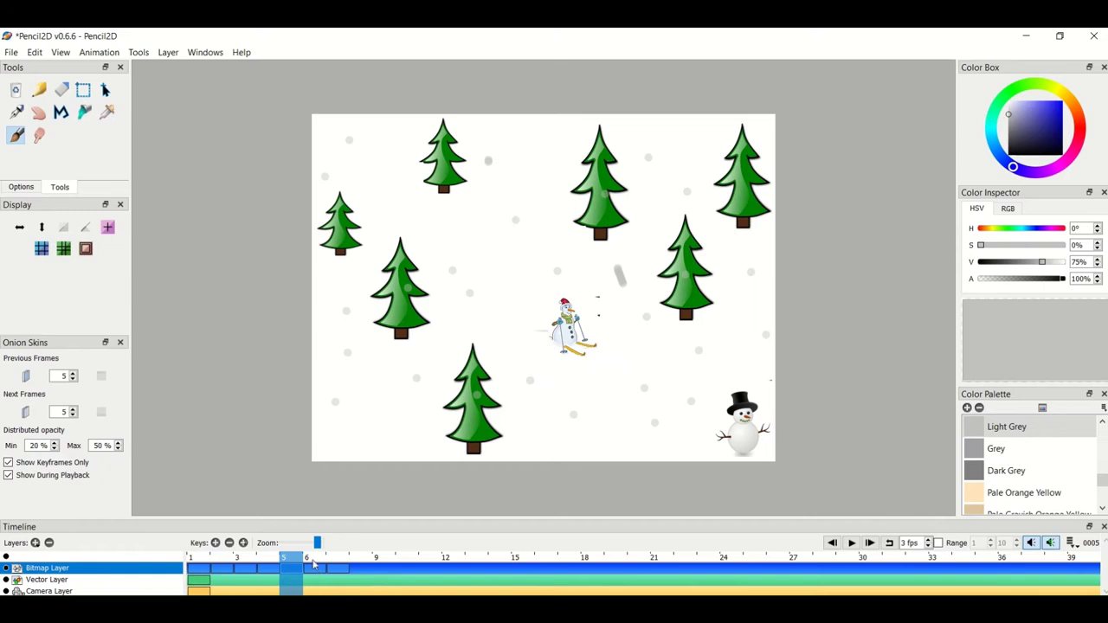
- On frame 6, paint light grey snowflake dots throughout the scene in another varied arrangement
click(314, 564)
click(356, 166)
click(461, 230)
click(495, 299)
click(390, 381)
click(351, 322)
click(336, 392)
click(512, 420)
click(579, 310)
click(520, 250)
click(523, 179)
click(710, 207)
click(741, 292)
click(697, 377)
click(635, 424)
click(565, 445)
click(347, 421)
click(331, 314)
click(563, 271)
click(664, 190)
click(694, 142)
click(517, 139)
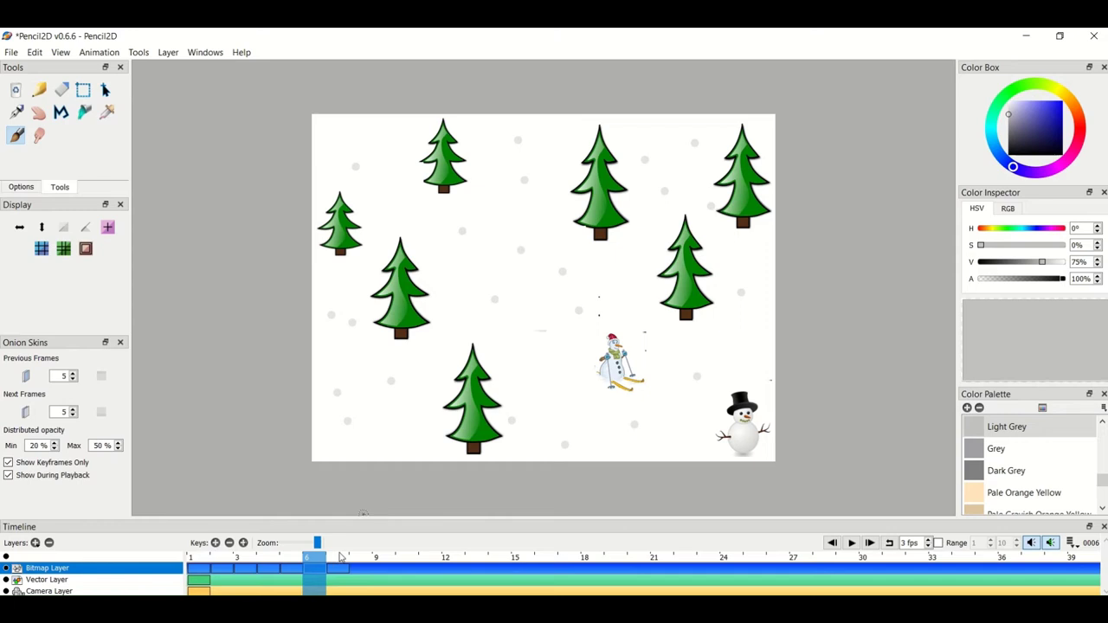
- On frame 7, paint light grey snowflake dots throughout the scene to complete the snowfall on the last keyframe
click(340, 557)
click(367, 152)
click(433, 217)
click(334, 301)
click(404, 293)
click(336, 152)
click(615, 322)
click(608, 411)
click(696, 356)
click(743, 284)
click(688, 175)
click(566, 286)
click(497, 270)
click(432, 369)
click(393, 410)
click(355, 376)
click(346, 431)
click(557, 447)
click(568, 350)
click(463, 307)
click(503, 217)
click(533, 157)
click(677, 128)
click(654, 186)
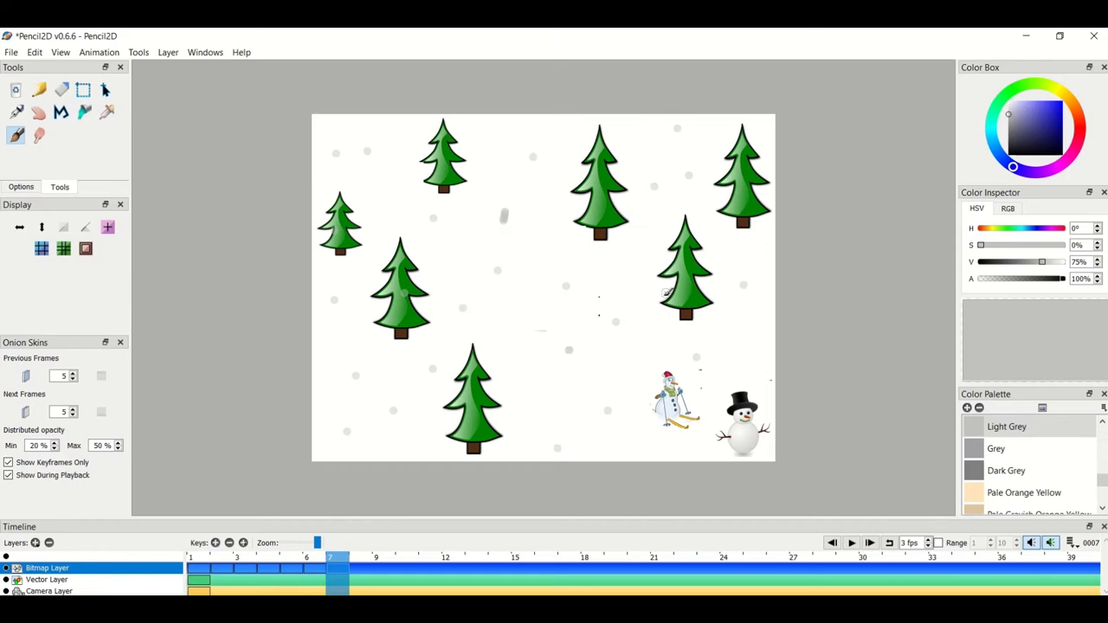
- Return to frame 1 and play the animation to preview the skiing snowman with falling snow
click(198, 568)
click(198, 567)
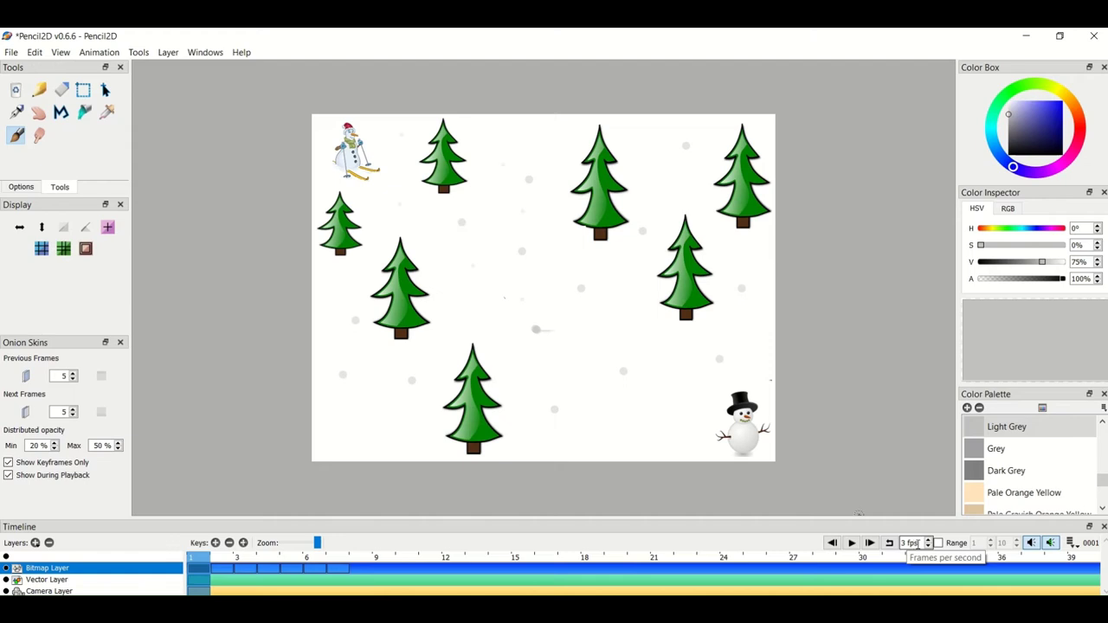
click(853, 543)
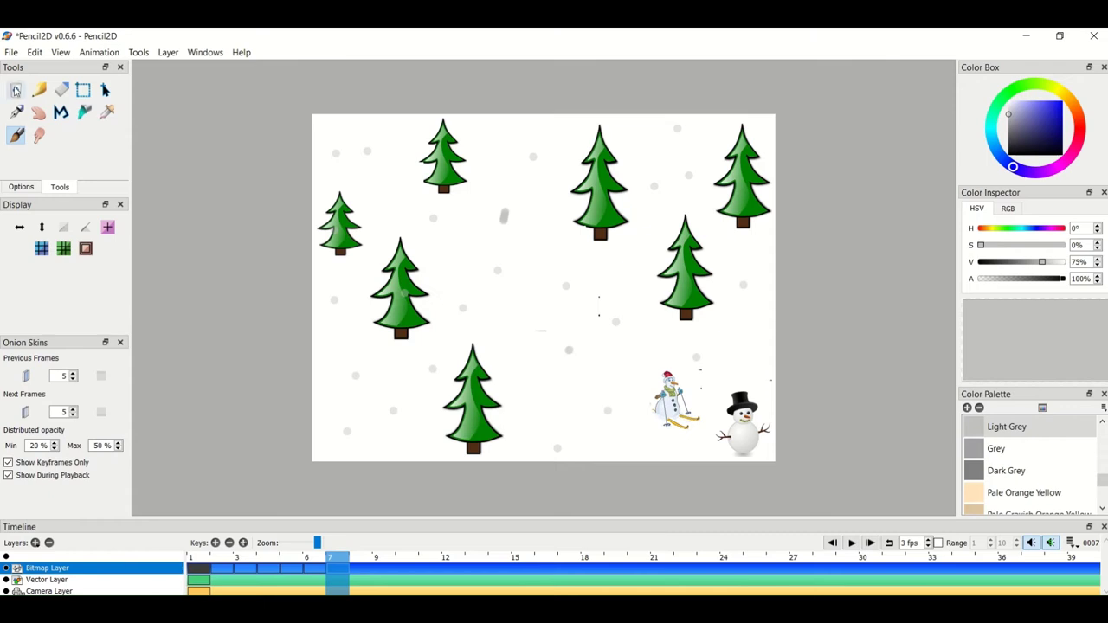
- Save the animation as a Pencil2D project named "La sanius" in the La săniuș folder
click(12, 53)
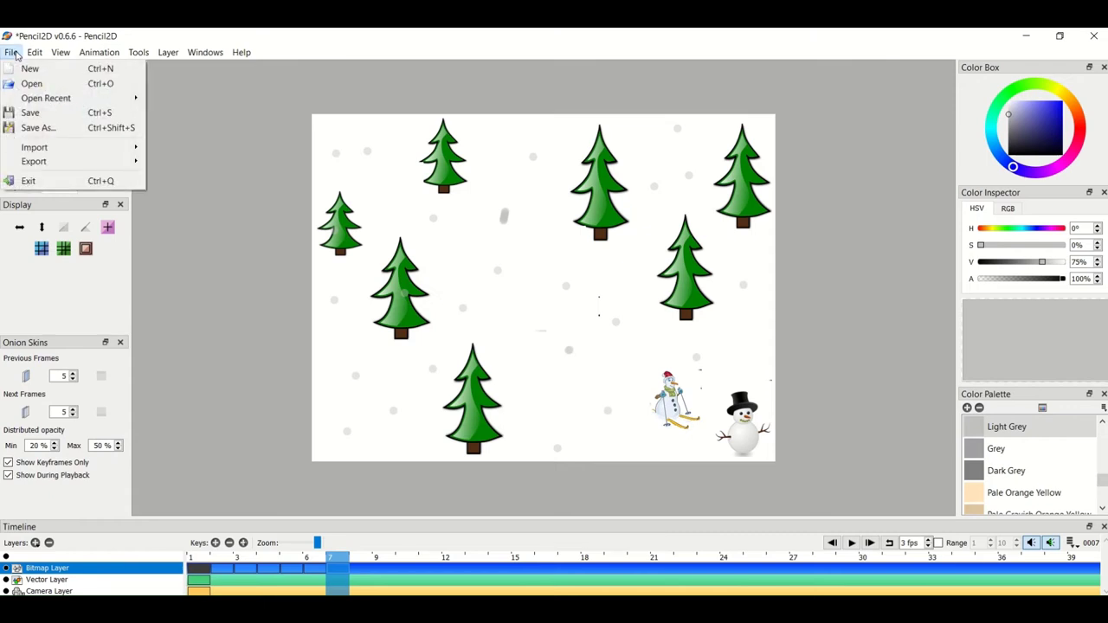
click(37, 130)
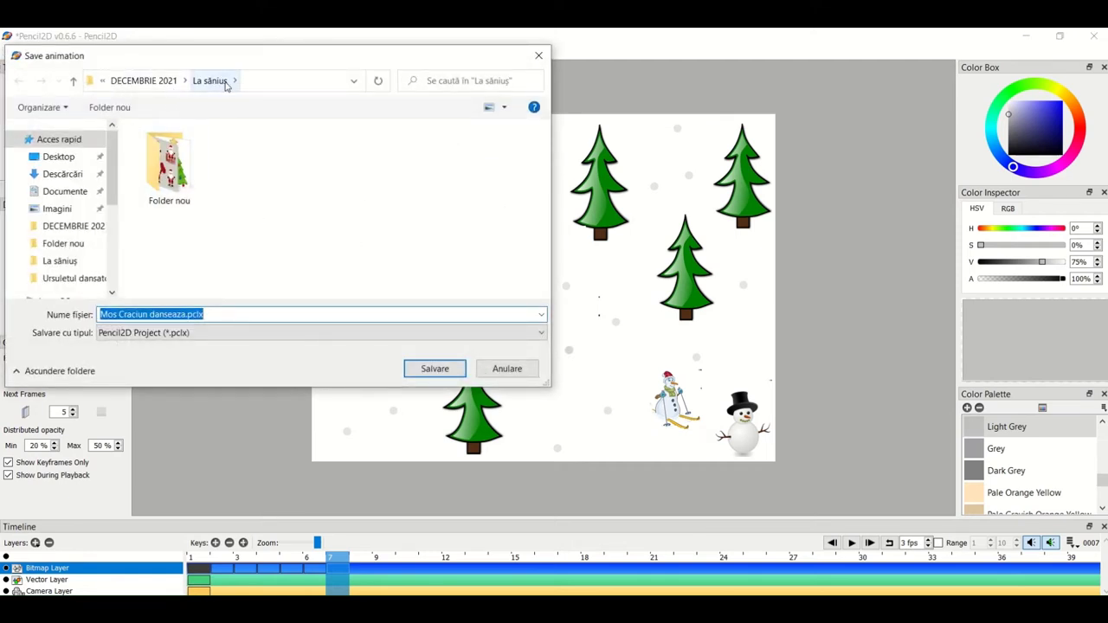
drag(212, 315, 98, 317)
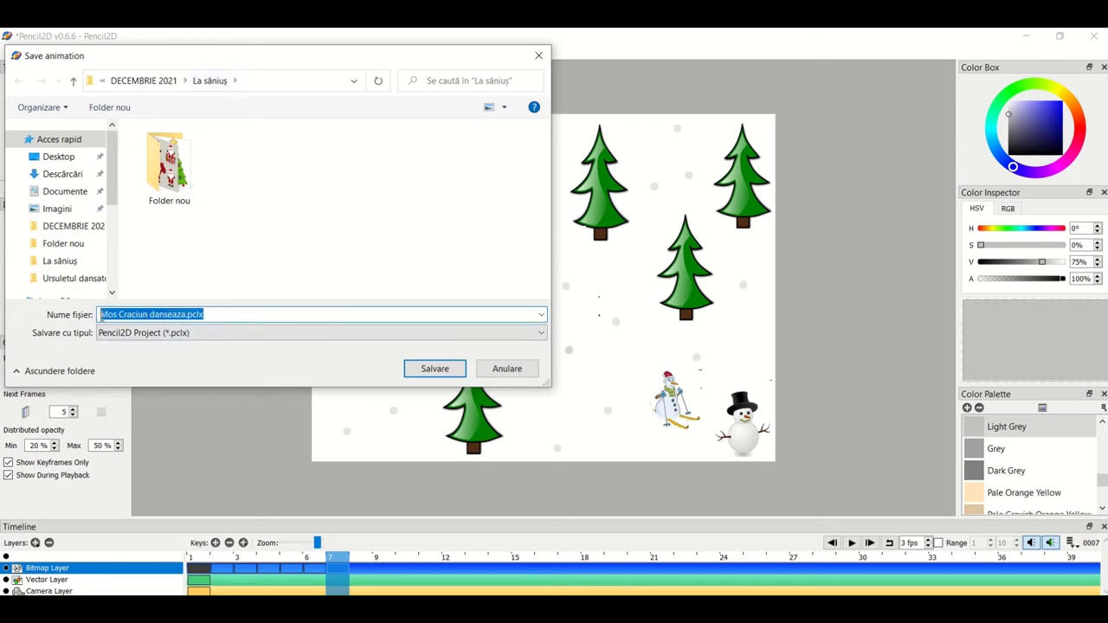
text(La)
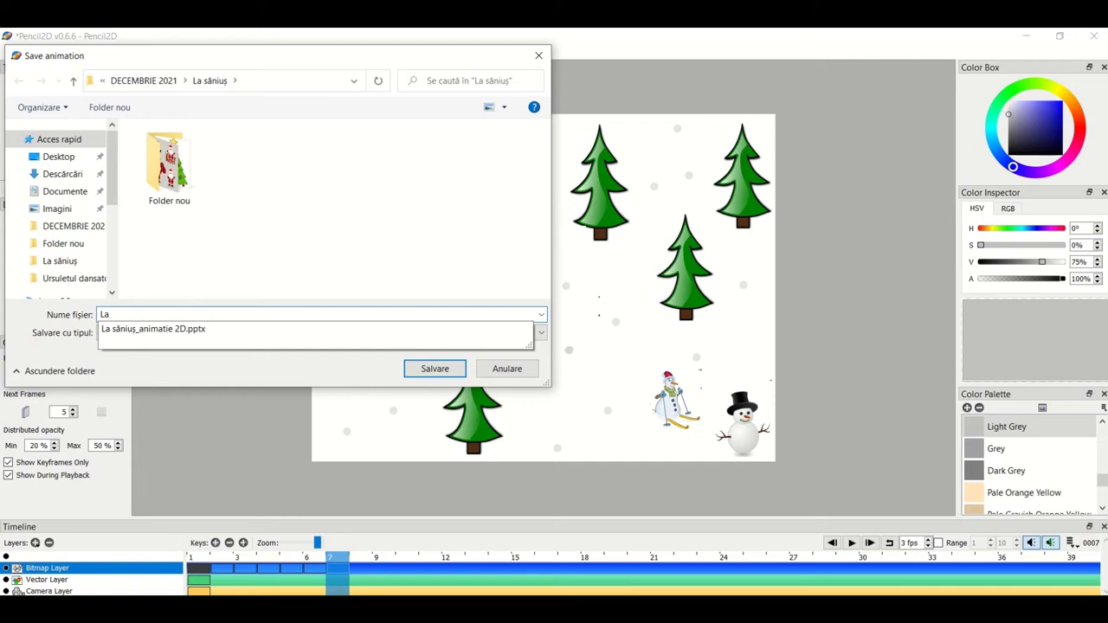
text( saniu)
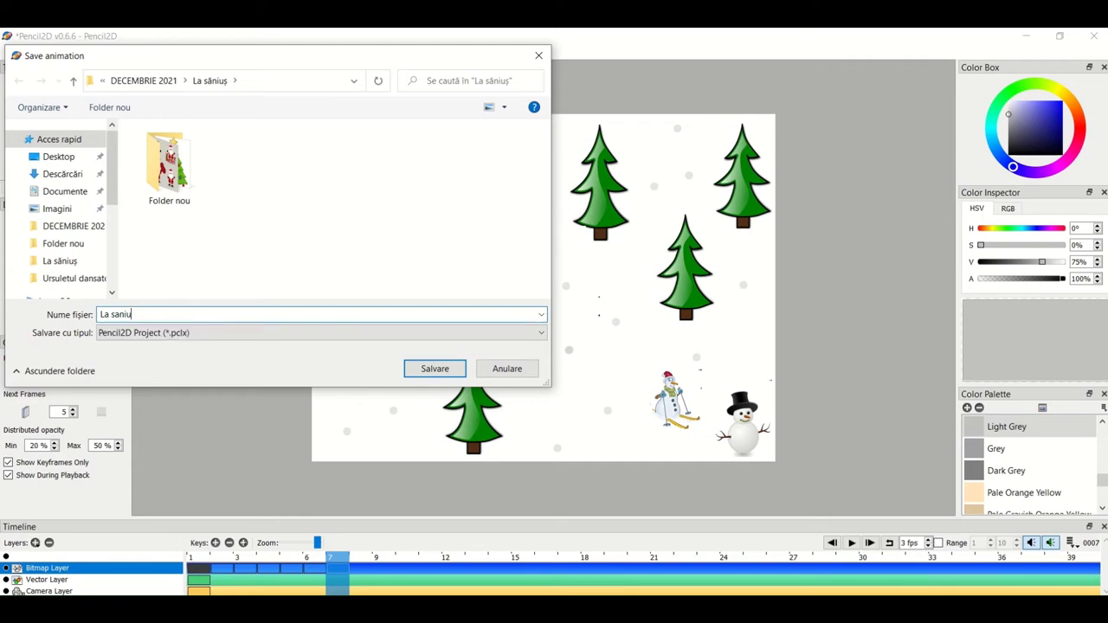
text(s)
click(434, 369)
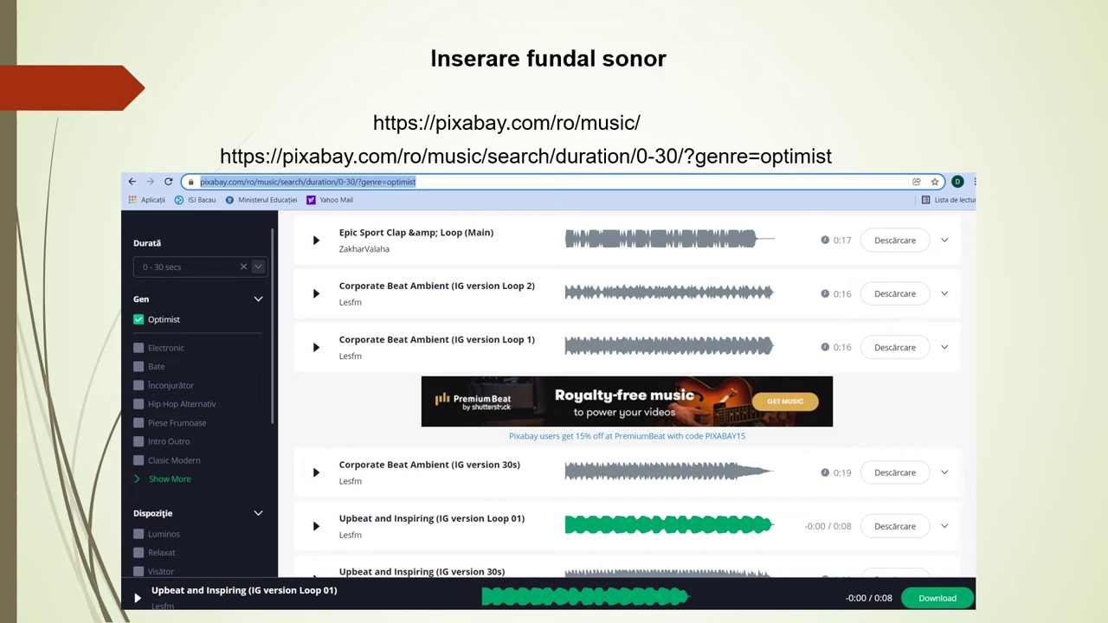
mouse_move(359, 124)
mouse_down()
mouse_move(589, 105)
mouse_move(651, 122)
mouse_up()
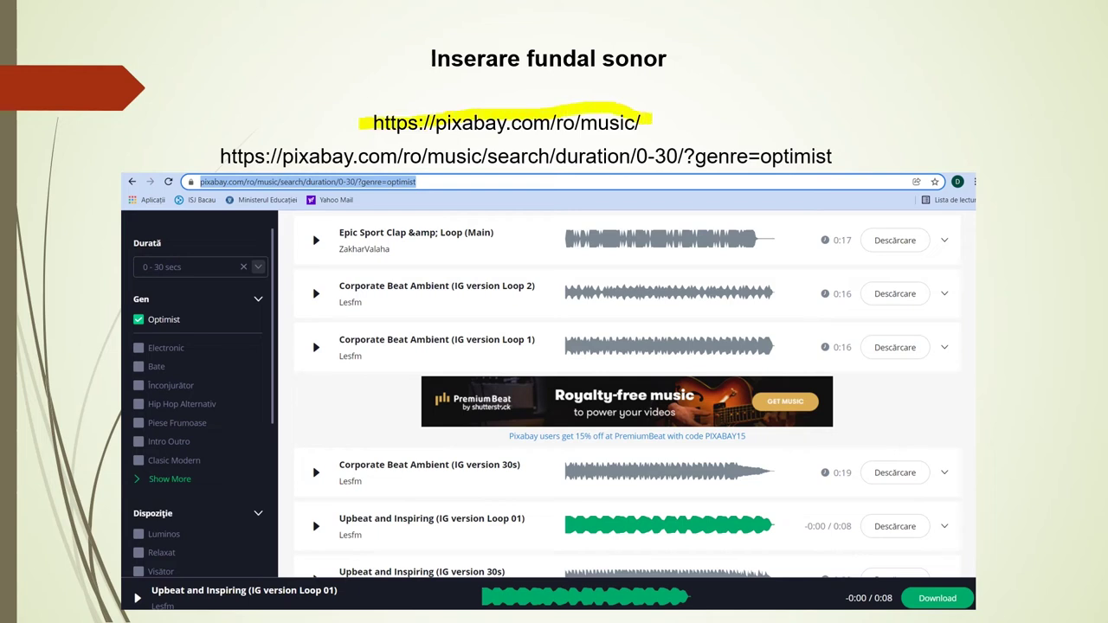